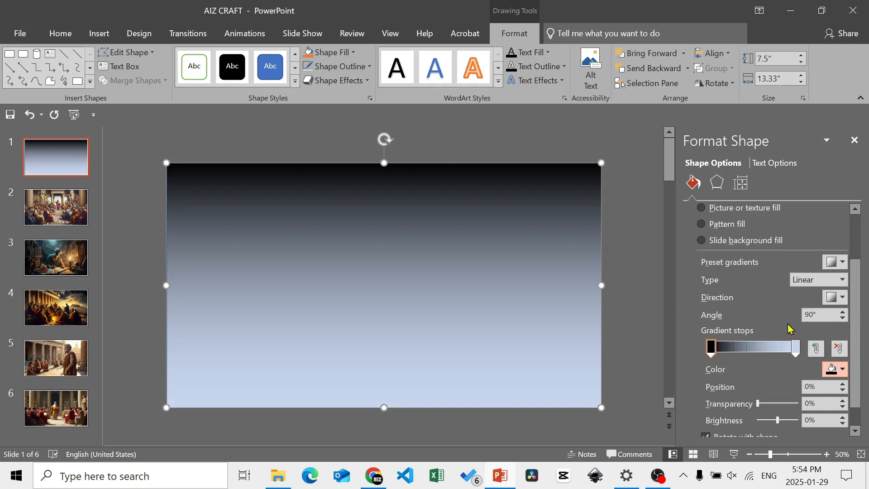
- Make the gradient's end stop black with 100% transparency on the full-slide rectangle
left_click(796, 349)
left_click(845, 370)
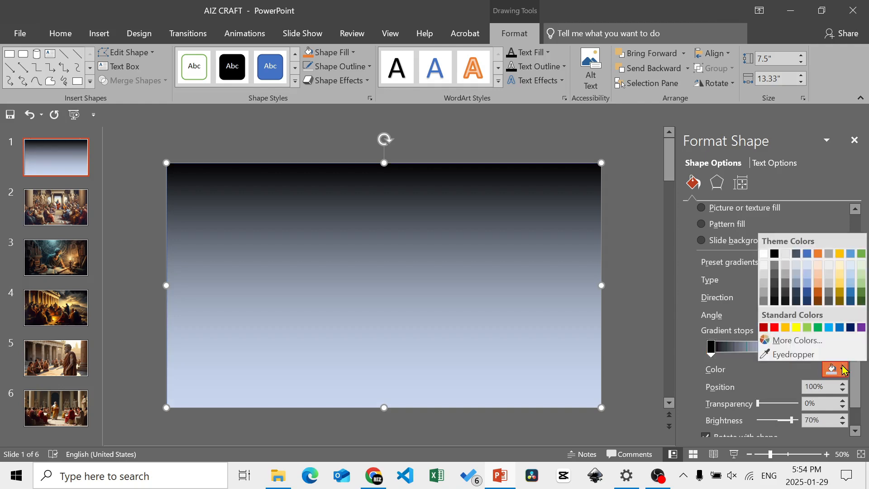
left_click(775, 254)
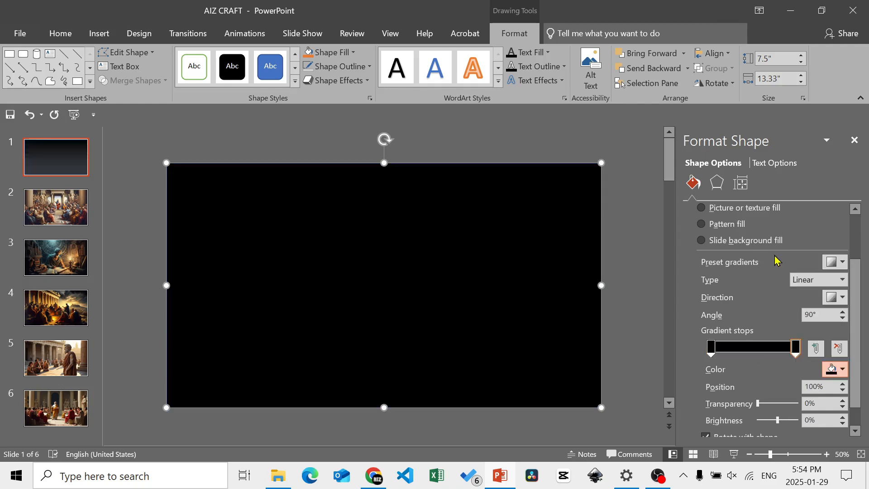
left_click_drag(764, 409, 766, 410)
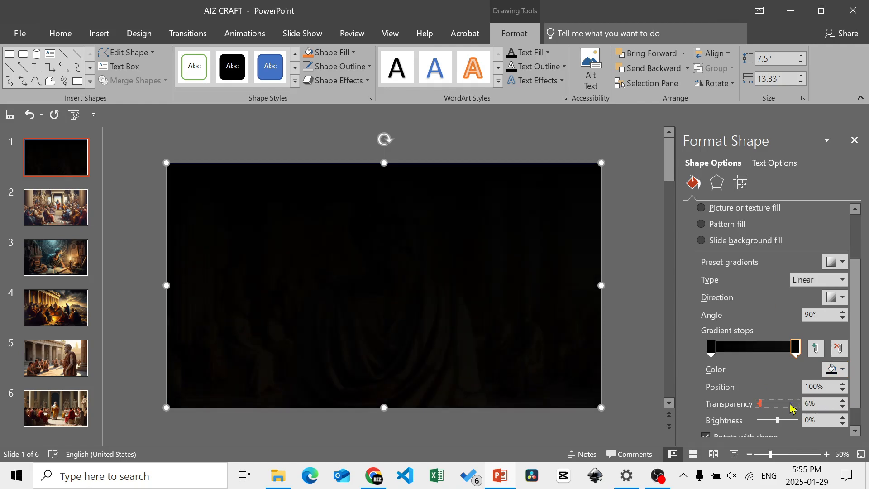
left_click(809, 403)
type("100")
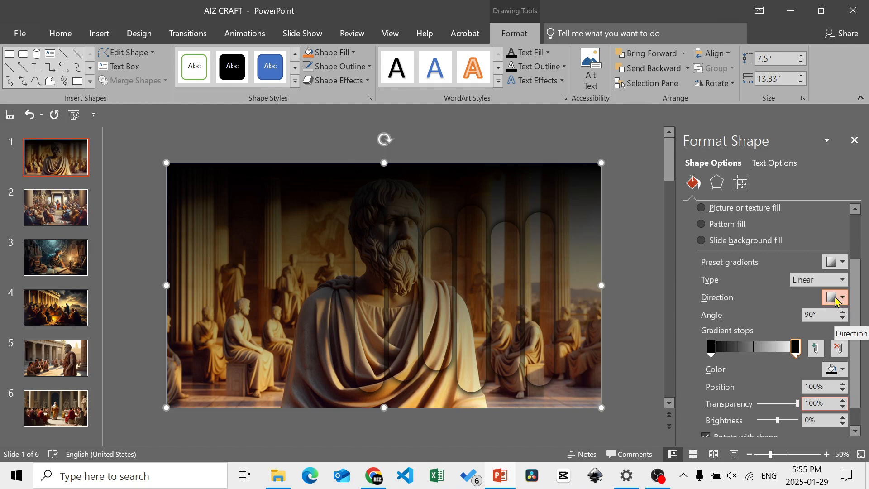
- Set the rectangle's gradient direction to Linear Right and send the rectangle to the back of slide 1
left_click(843, 301)
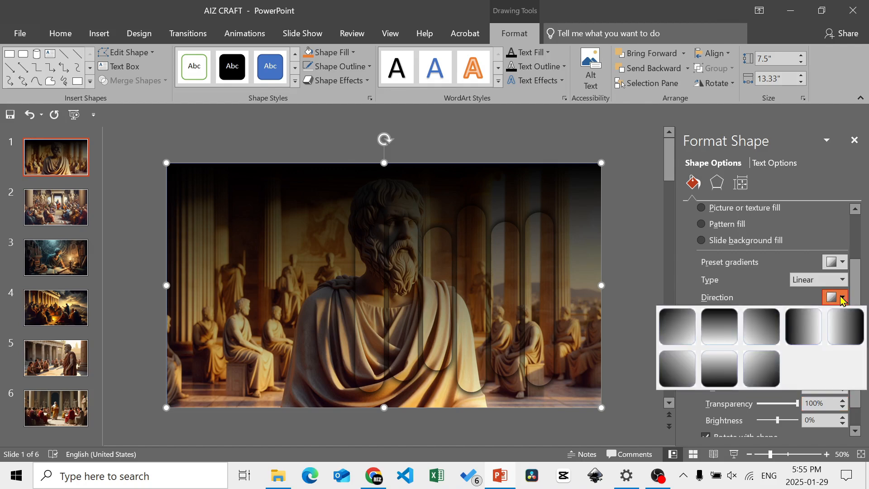
left_click(805, 327)
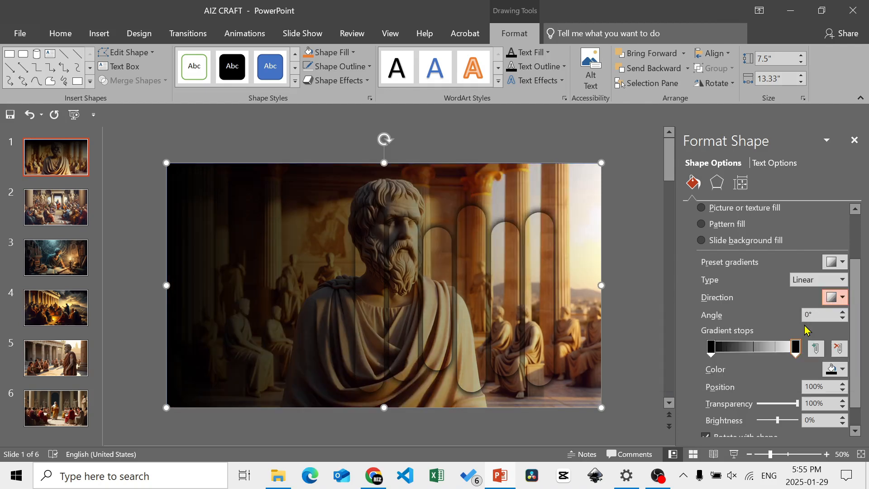
right_click(303, 273)
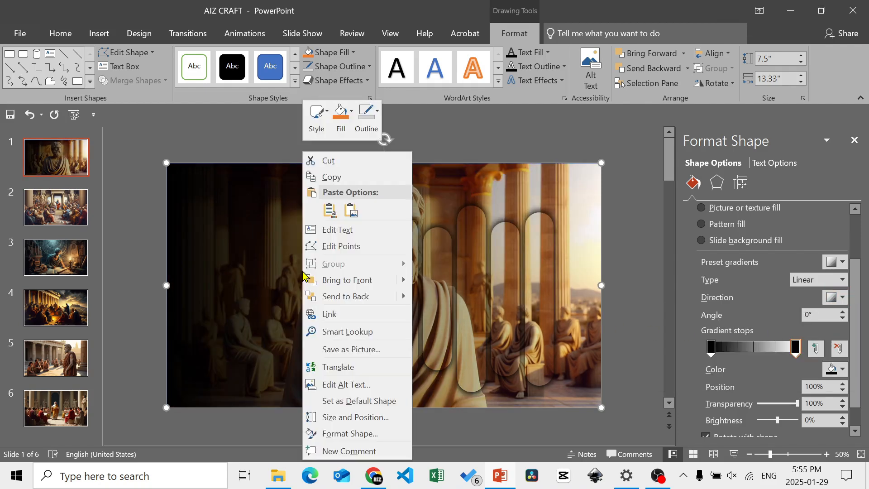
left_click(358, 297)
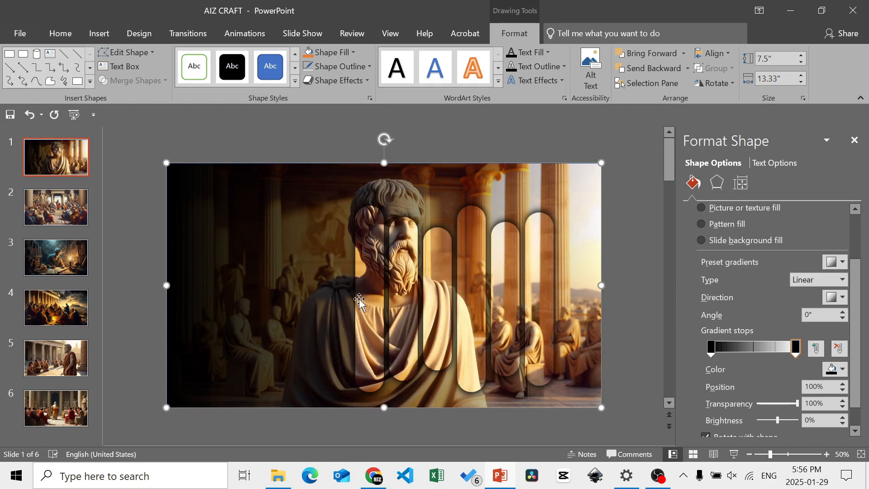
- Copy the gradient rectangle from slide 1 to slide 2 and send it to the back there
key("ctrl+c")
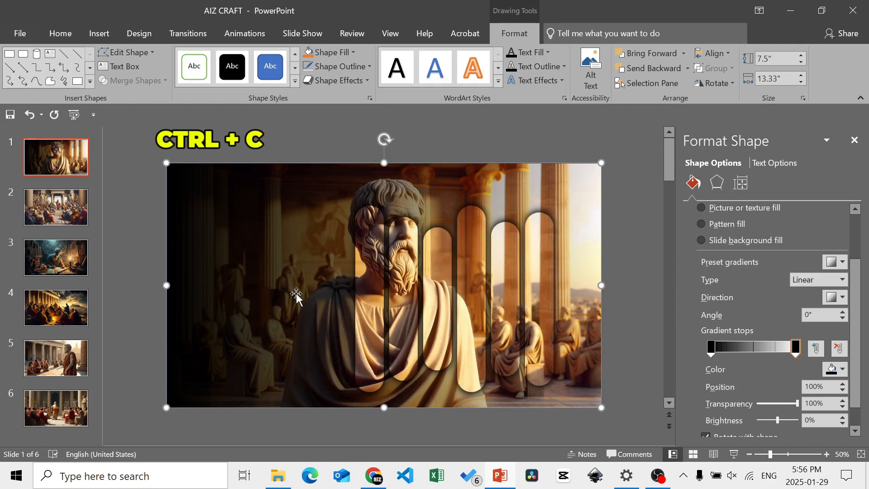
left_click(62, 213)
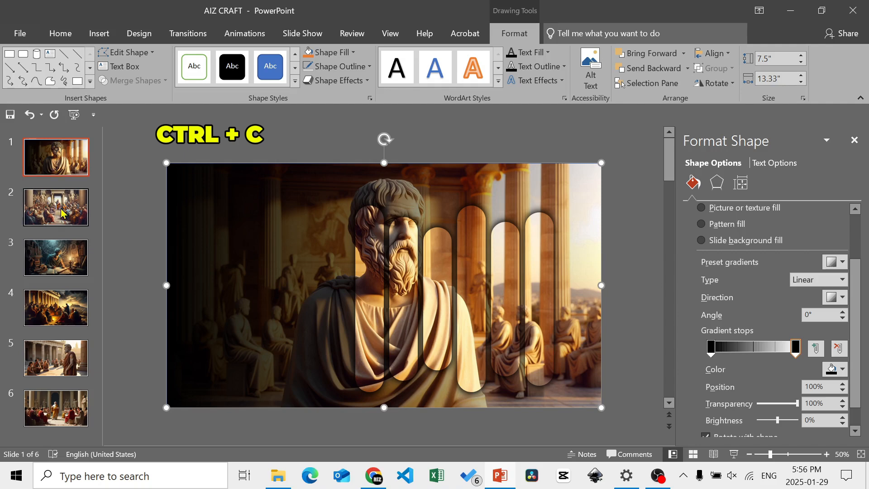
key("ctrl+v")
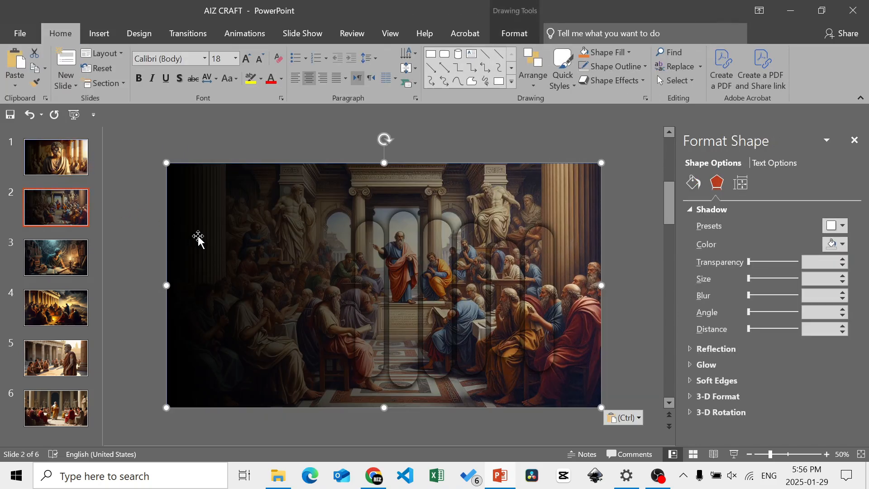
right_click(198, 238)
left_click(240, 299)
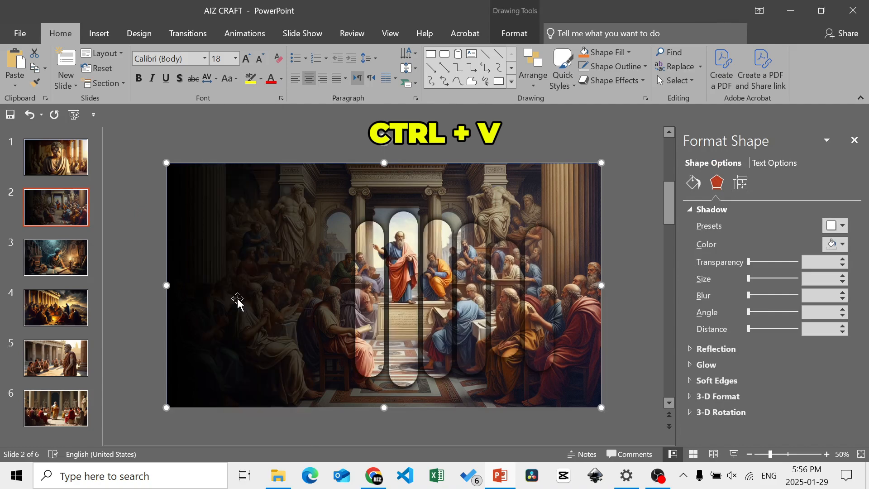
- Paste the gradient rectangle onto slides 3 and 4, sending it to the back on each
left_click(70, 262)
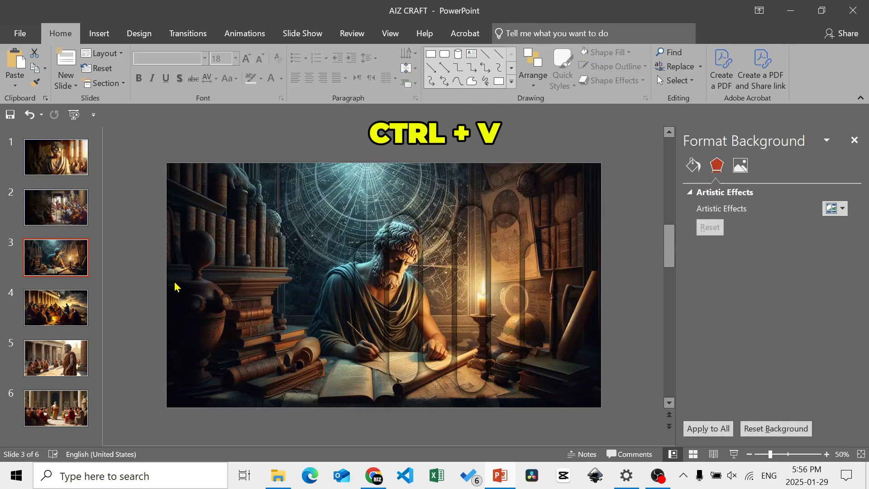
key("ctrl+v")
right_click(241, 260)
left_click(247, 300)
left_click(74, 313)
key("ctrl+v")
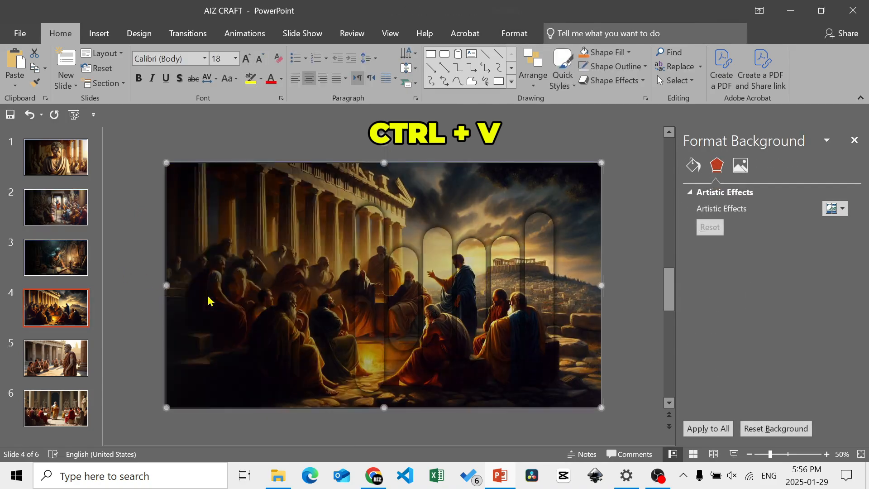
right_click(260, 285)
left_click(266, 296)
- Paste the gradient rectangle onto slides 5 and 6, sending it to the back on each
left_click(74, 355)
key("ctrl+v")
right_click(256, 287)
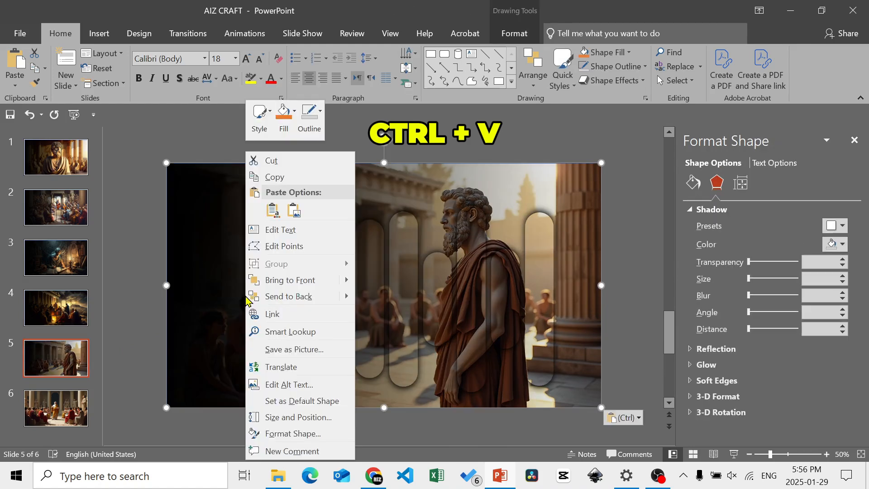
left_click(267, 298)
left_click(75, 408)
key("ctrl+v")
right_click(209, 309)
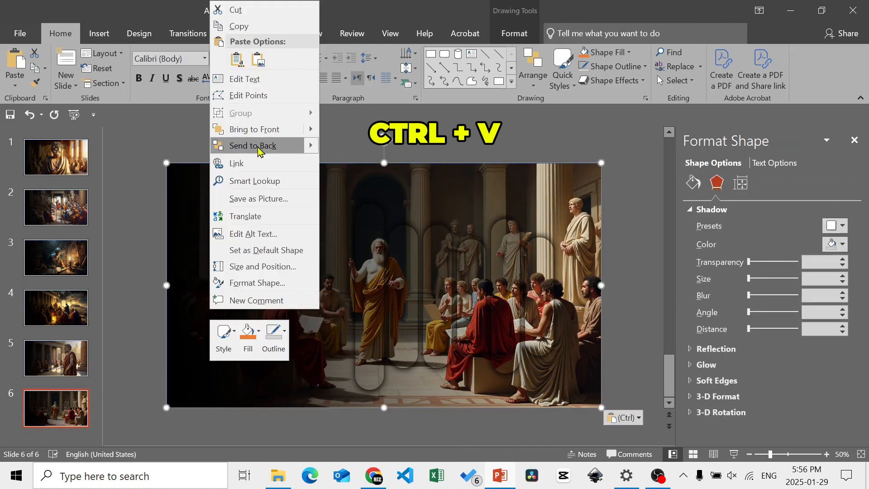
left_click(254, 147)
- Close the formatting pane and insert all six pictures from the AIZ CRAFT folder into slide 1
left_click(70, 161)
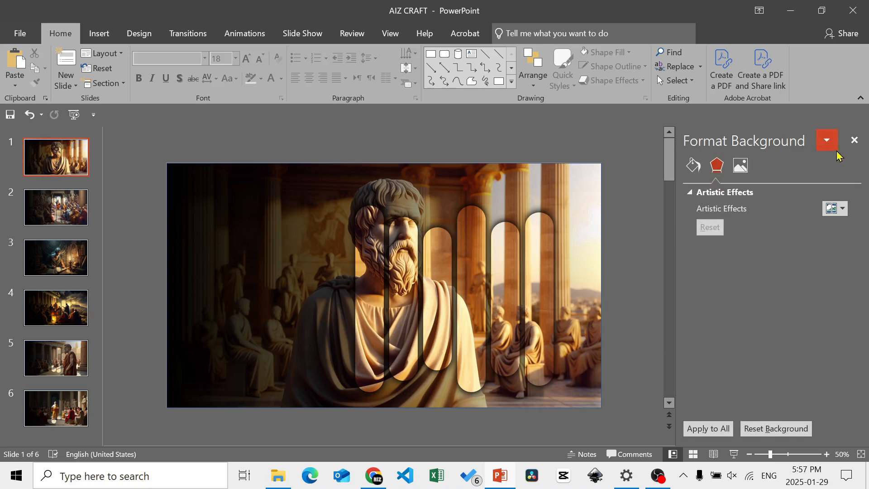
left_click(854, 141)
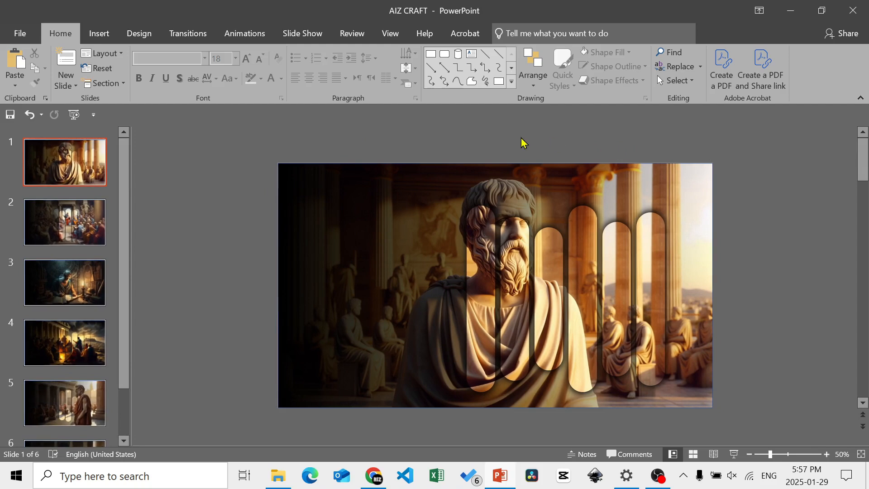
left_click(749, 455)
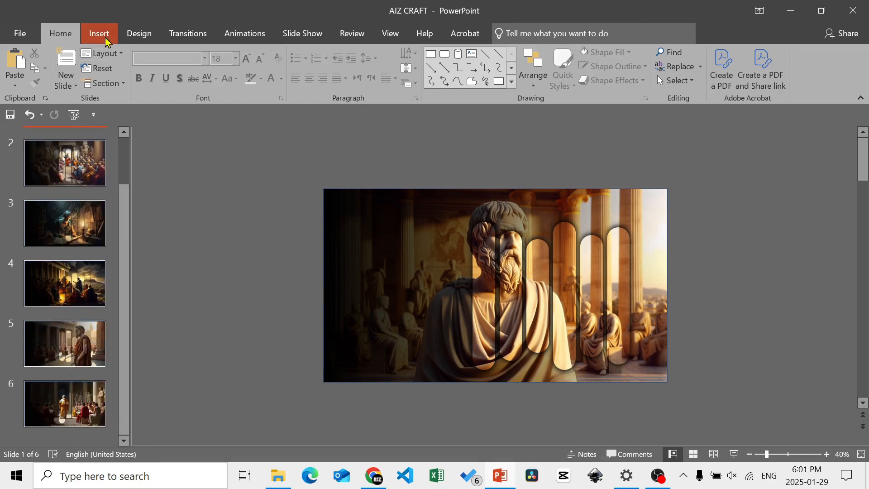
left_click(102, 38)
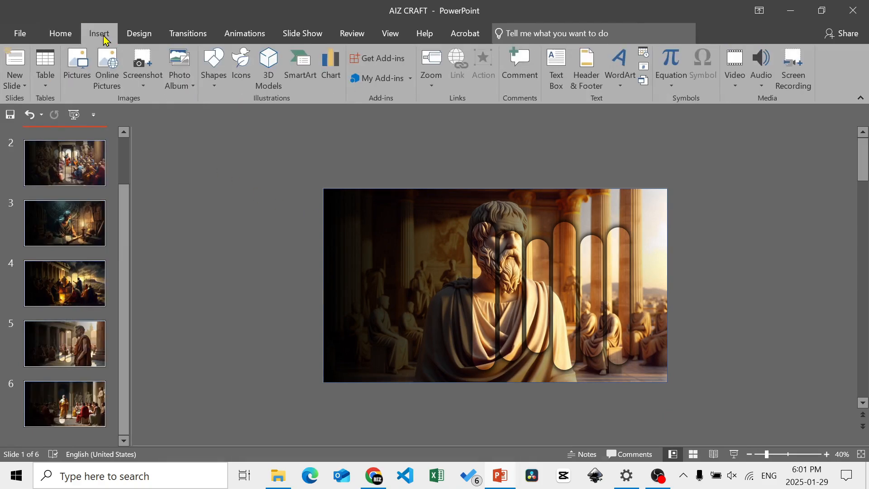
left_click(73, 66)
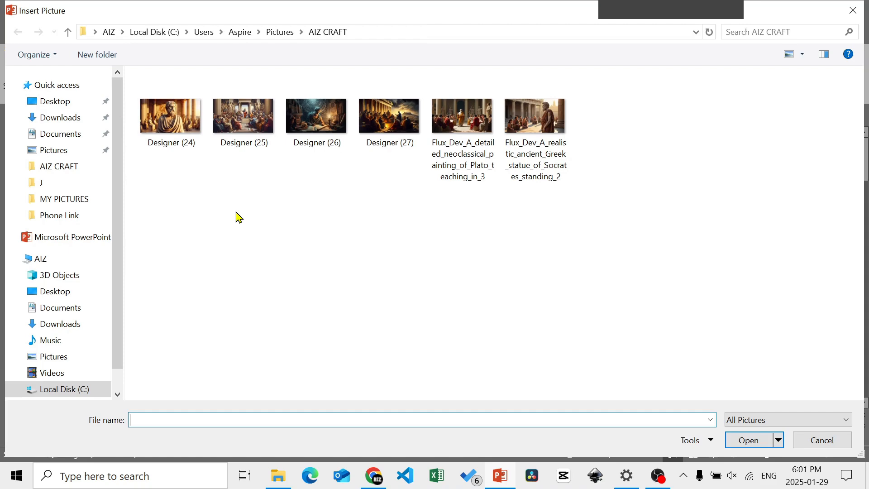
left_click_drag(629, 198, 177, 101)
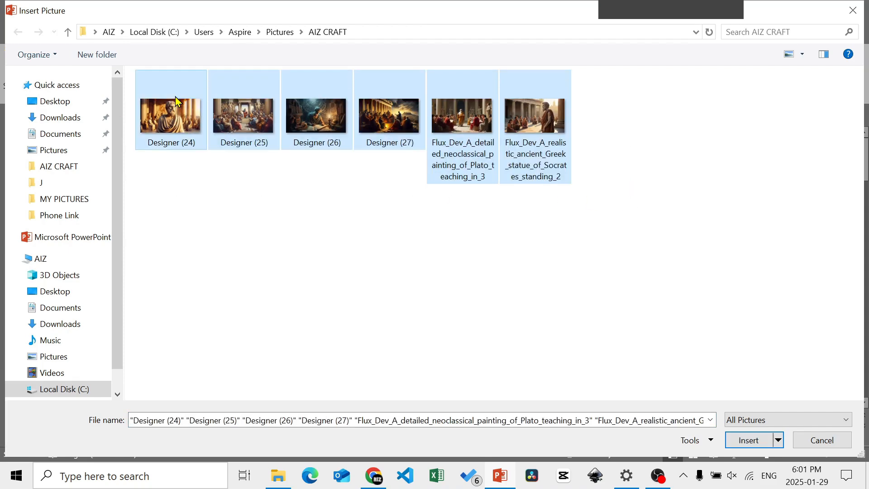
left_click(748, 441)
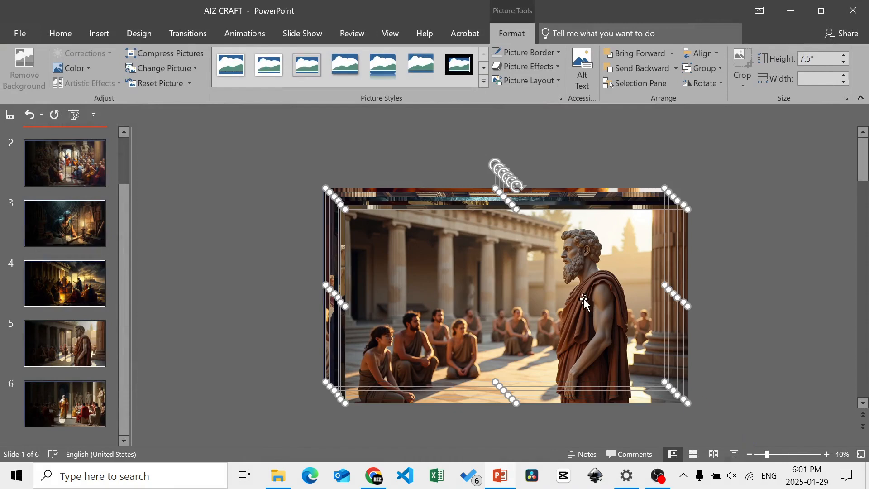
- Shrink the six inserted pictures together to about 3.09" high and place them outside the slide's upper-left corner
left_click_drag(586, 303, 451, 255)
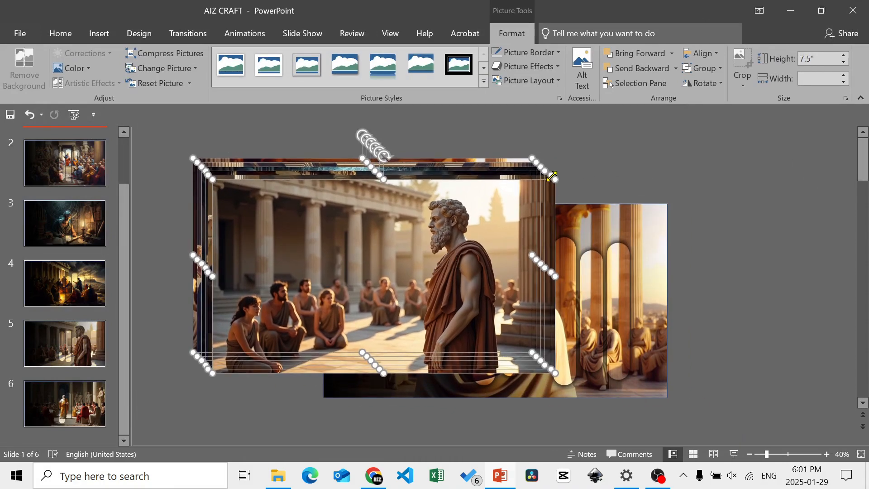
left_click_drag(531, 181, 396, 234)
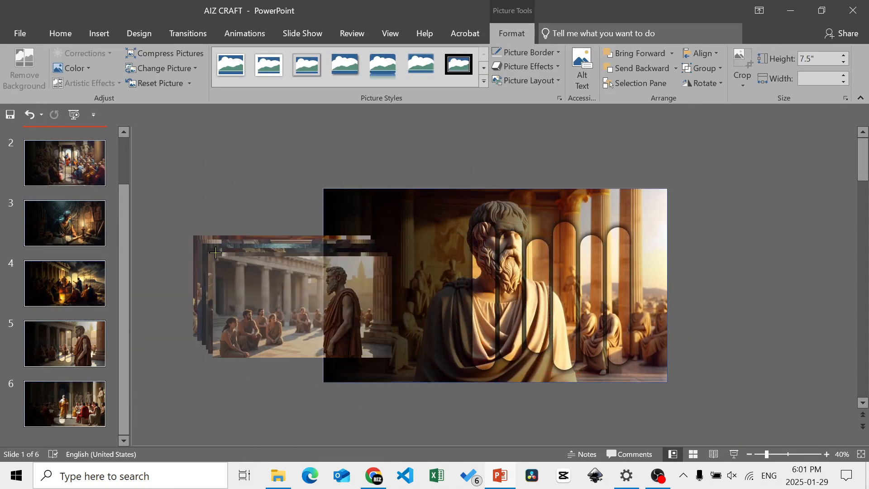
left_click_drag(227, 254, 182, 178)
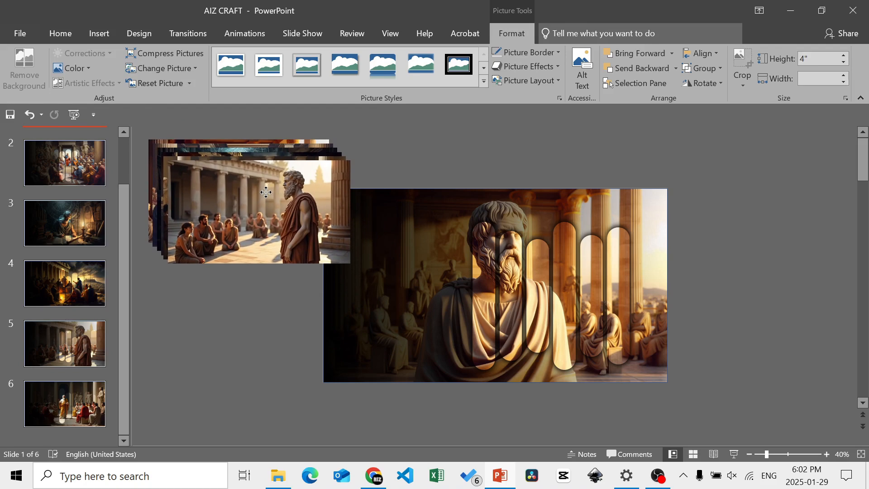
left_click(751, 454)
left_click(750, 454)
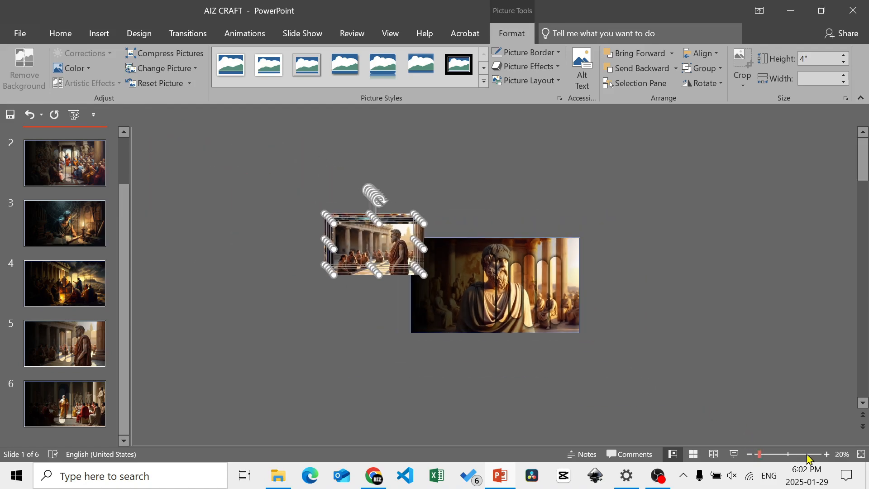
left_click(827, 454)
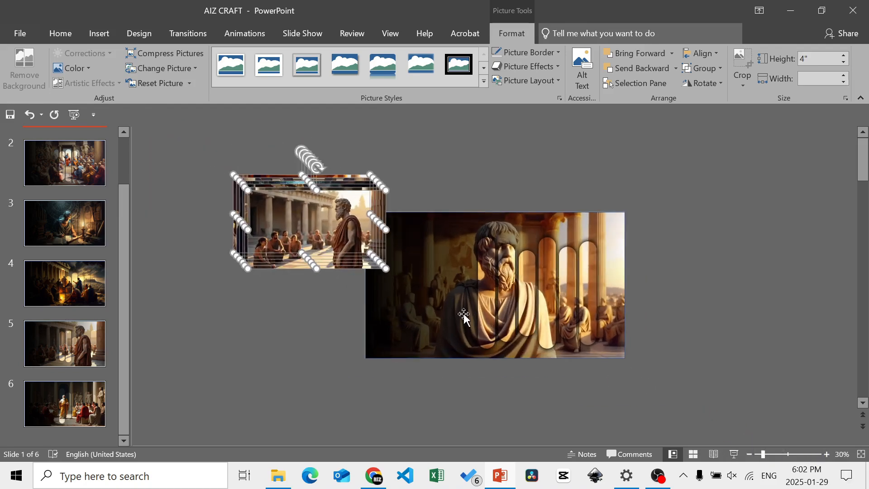
left_click_drag(338, 262, 315, 217)
left_click_drag(371, 175, 340, 186)
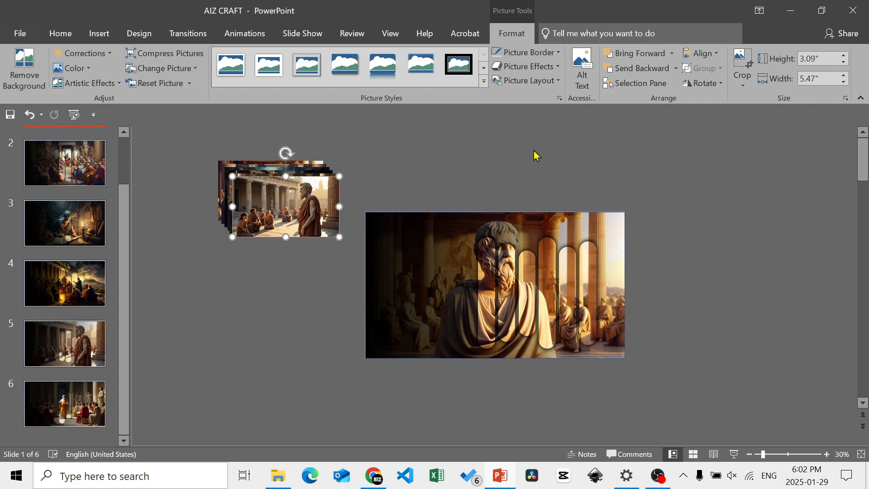
- Crop the front picture to a 1:1 aspect ratio with the standing statue centred, and move it below the picture stack
left_click(744, 84)
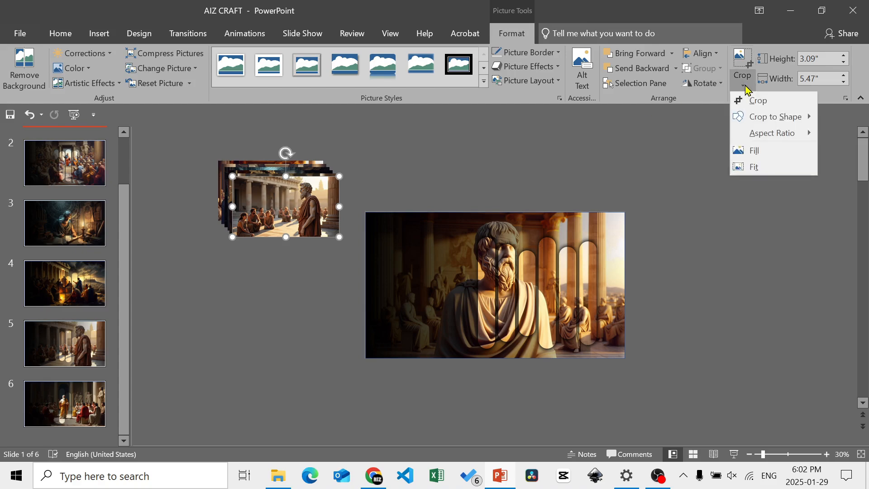
mouse_move(767, 139)
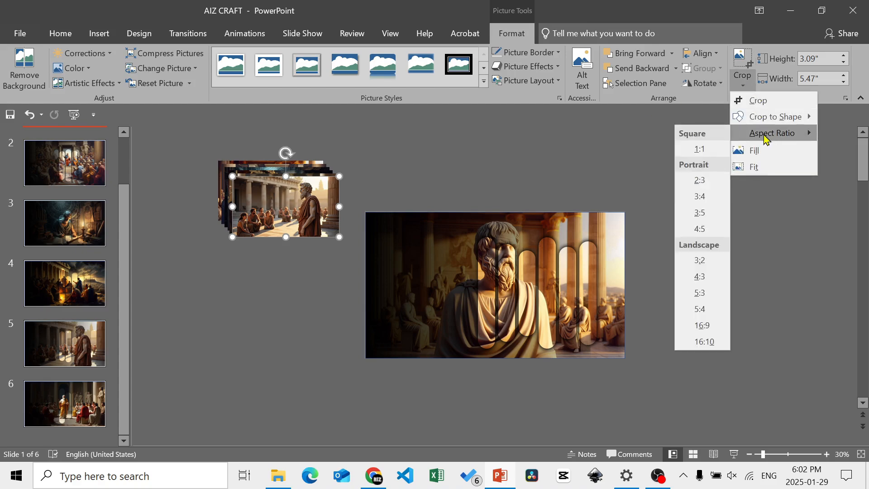
left_click(700, 149)
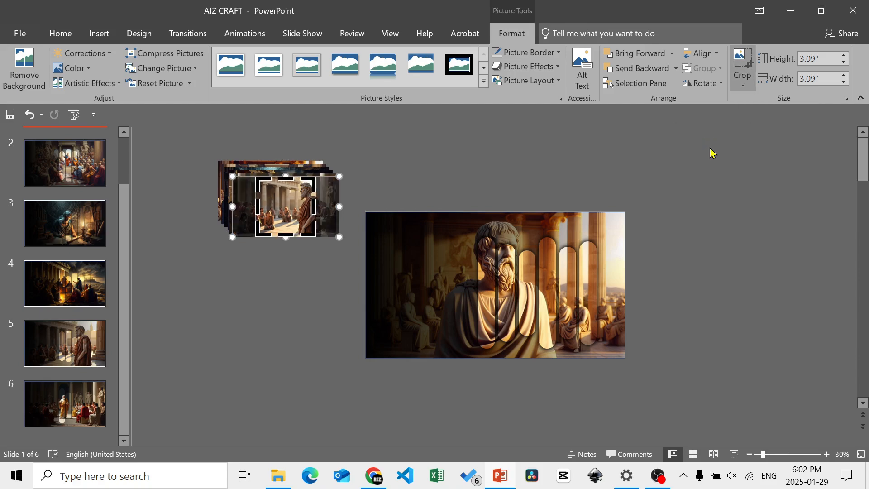
mouse_move(297, 193)
left_mouse_down()
mouse_move(309, 192)
mouse_move(280, 195)
left_mouse_up()
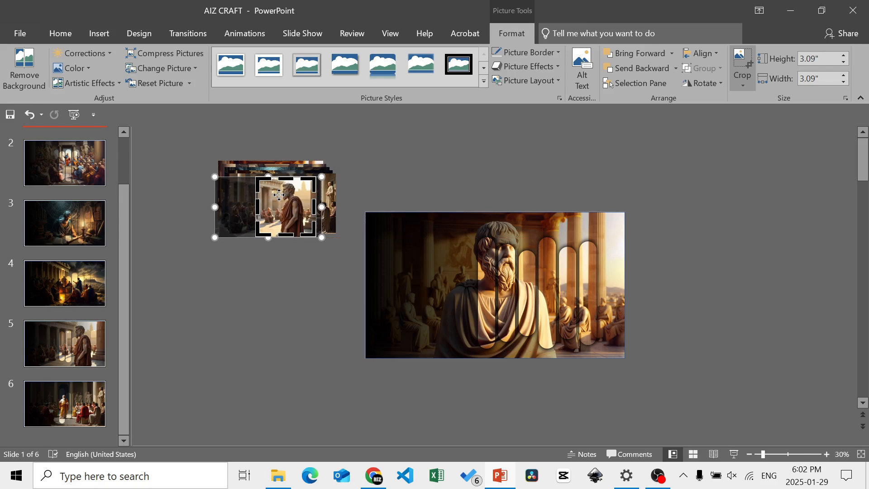
left_click(365, 194)
left_click(288, 204)
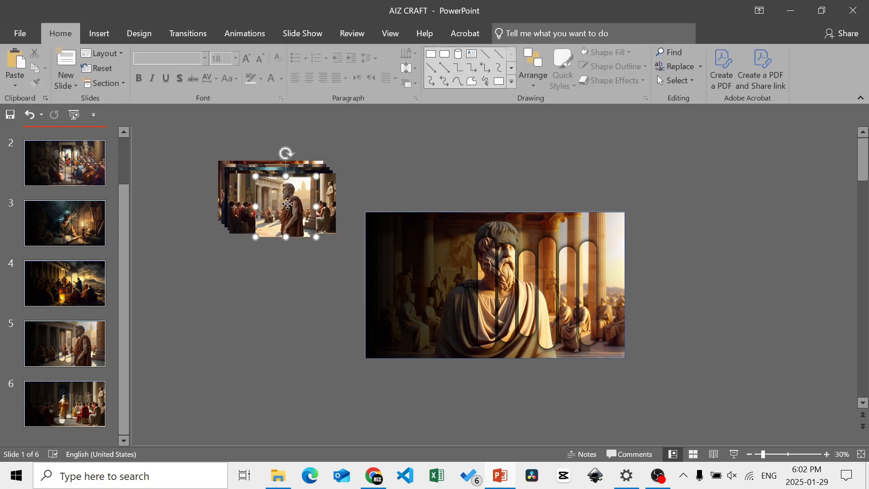
left_click_drag(288, 204, 293, 285)
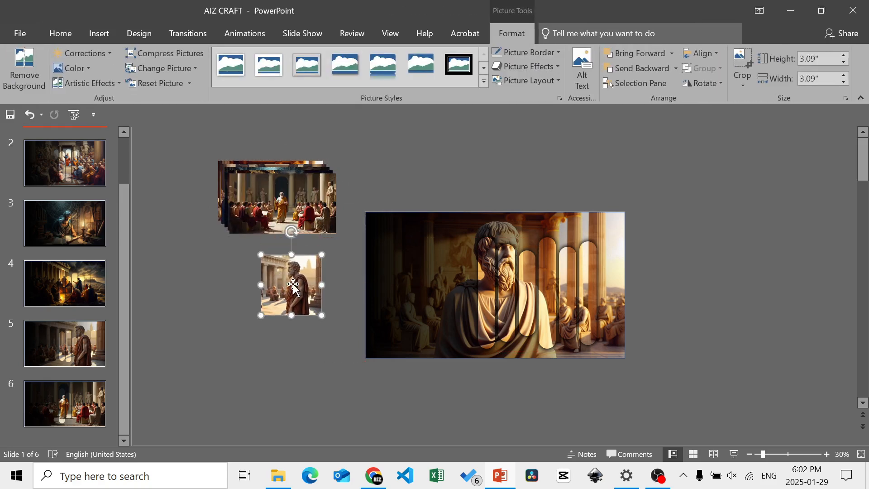
- Crop the front picture of the robed speaker to a 1:1 aspect ratio and move it beside the square standing-statue picture
left_click(296, 196)
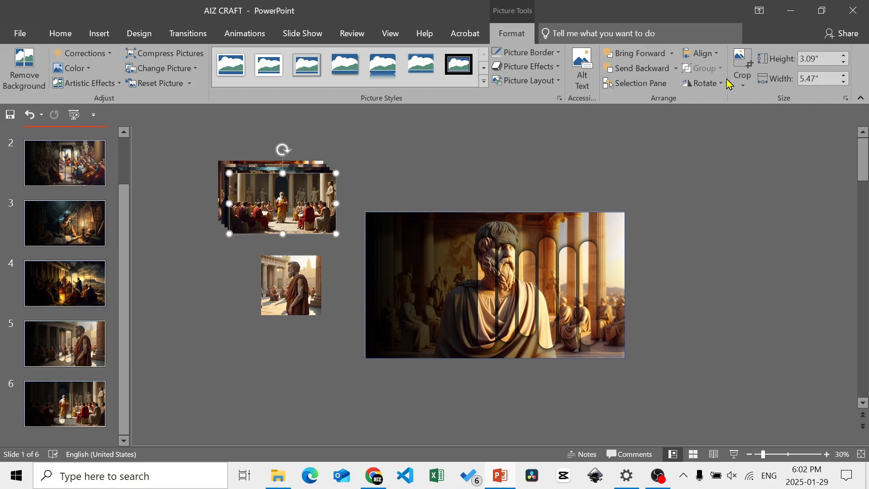
left_click(746, 87)
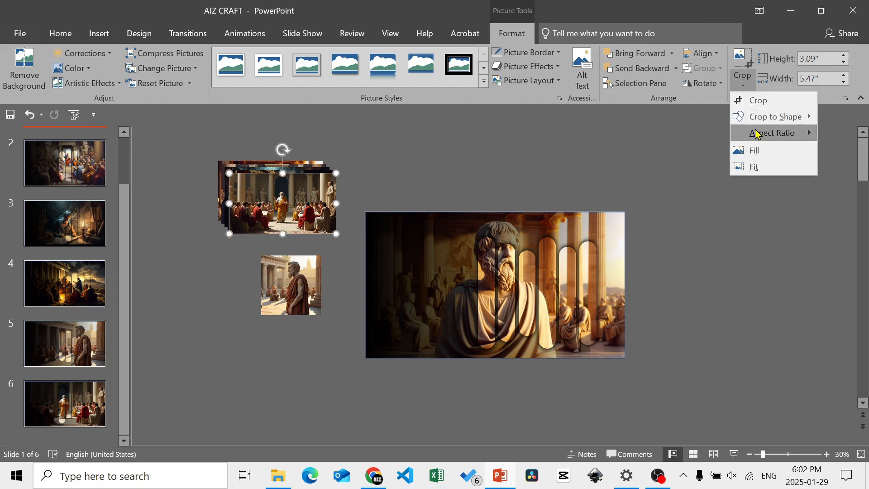
mouse_move(758, 133)
left_click(702, 149)
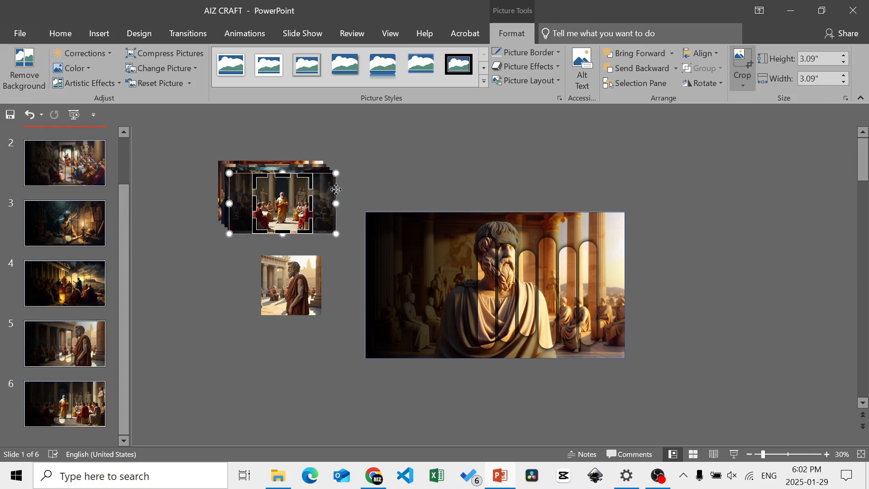
left_click(360, 191)
double_click(273, 210)
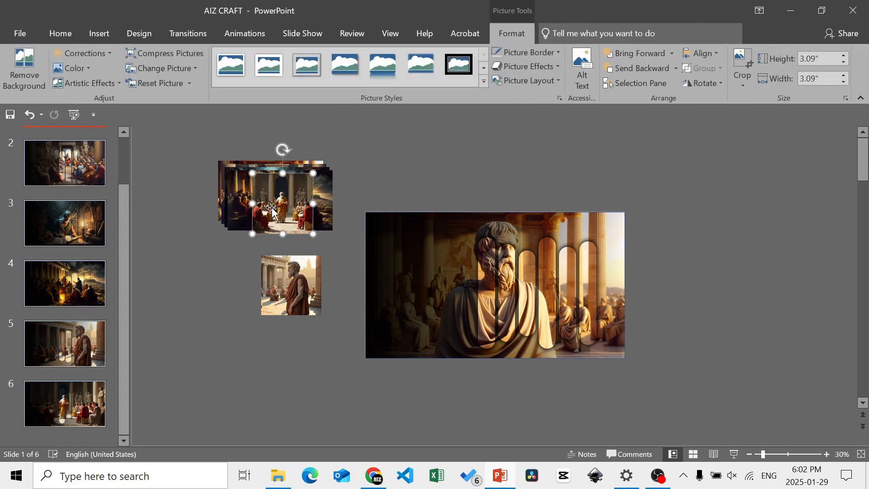
left_click_drag(272, 208, 208, 289)
- Crop the campfire gathering picture to a 1:1 aspect ratio and move it below the square speaker picture
left_click(277, 213)
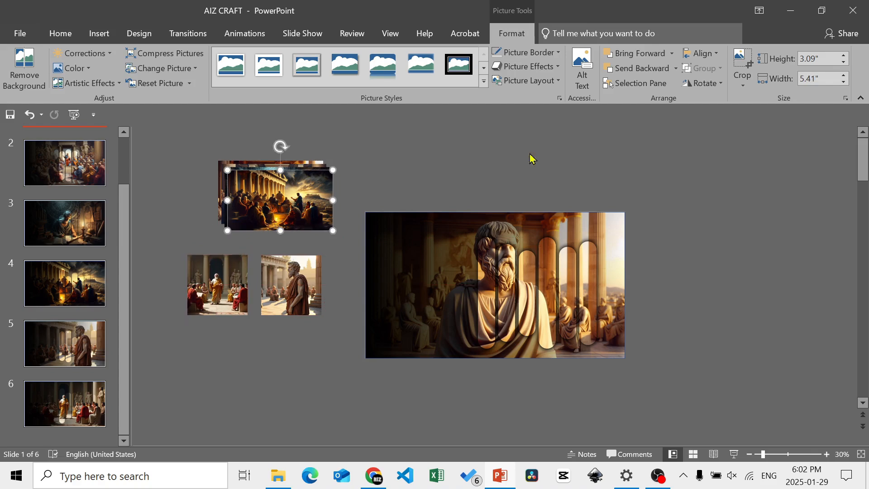
left_click(743, 86)
mouse_move(770, 135)
left_click(702, 148)
left_click(389, 186)
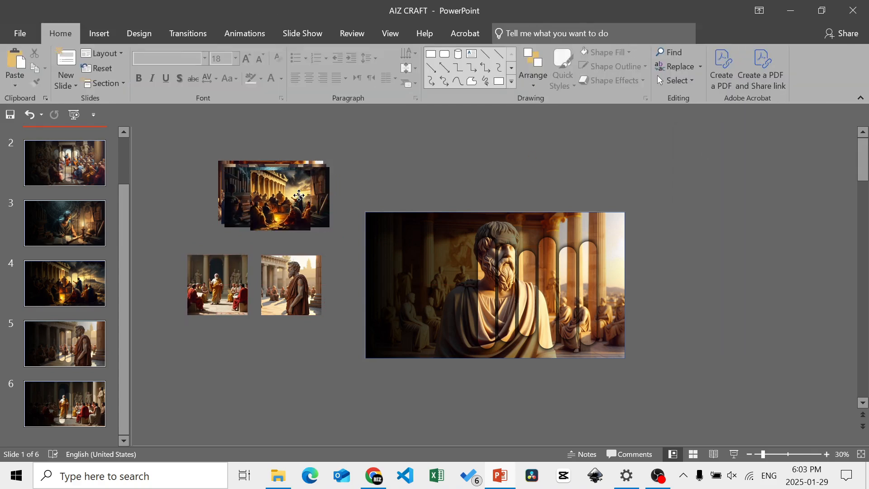
double_click(299, 199)
left_click_drag(299, 199, 235, 353)
- Crop the candlelit scholar picture to a 1:1 aspect ratio and move it below the standing-statue picture
left_click(313, 194)
left_click(742, 87)
mouse_move(769, 134)
left_click(703, 148)
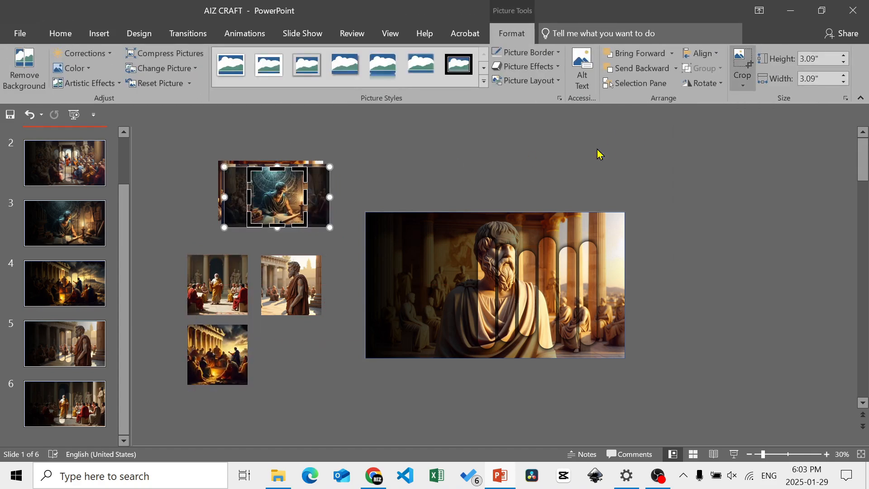
left_click(355, 190)
left_click_drag(292, 194, 304, 355)
- Crop the crowded hall picture to a 1:1 aspect ratio and move it clear of the bust picture underneath
left_click(300, 192)
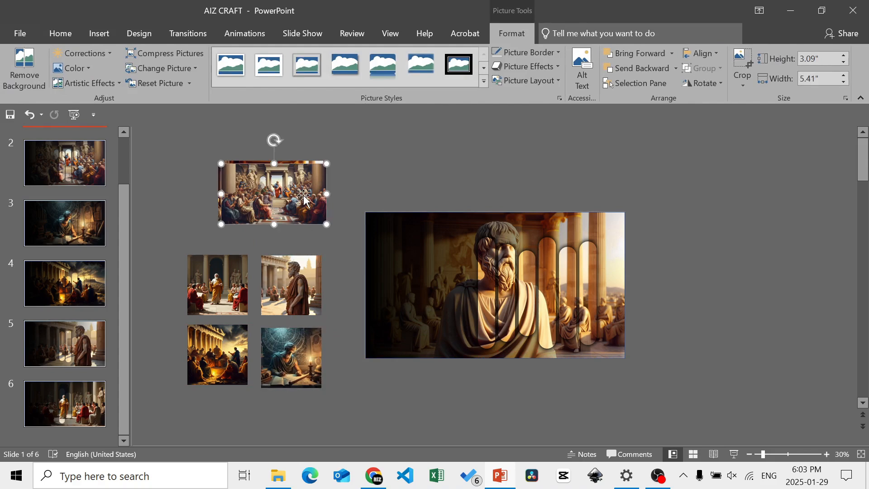
left_click(743, 85)
mouse_move(766, 134)
left_click(703, 148)
left_click_drag(284, 186, 215, 187)
left_click(353, 172)
- Crop the bust picture to a 1:1 aspect ratio and line up the crowded hall picture beside it
left_click(317, 188)
left_click(742, 85)
mouse_move(765, 133)
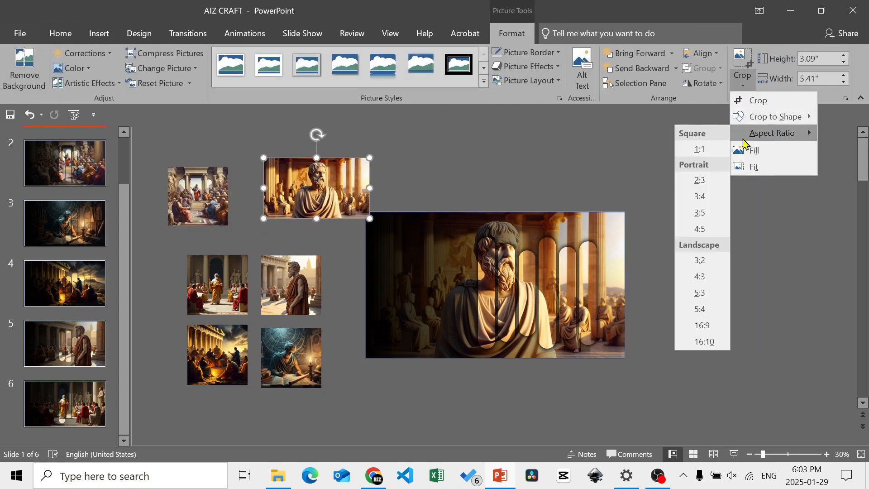
left_click(702, 148)
key("Escape")
left_click(199, 196)
left_click_drag(199, 196, 218, 201)
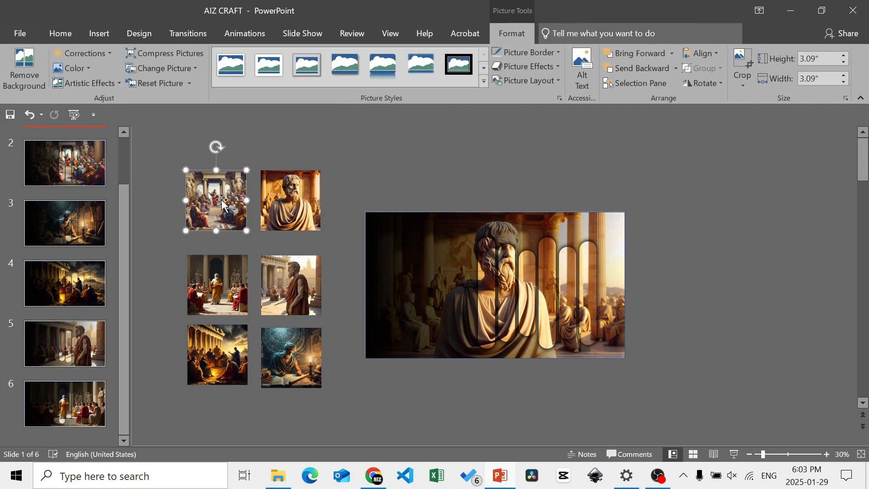
- Crop all six square pictures to the vertical scroll shape
left_click(170, 156)
left_click_drag(170, 156, 329, 393)
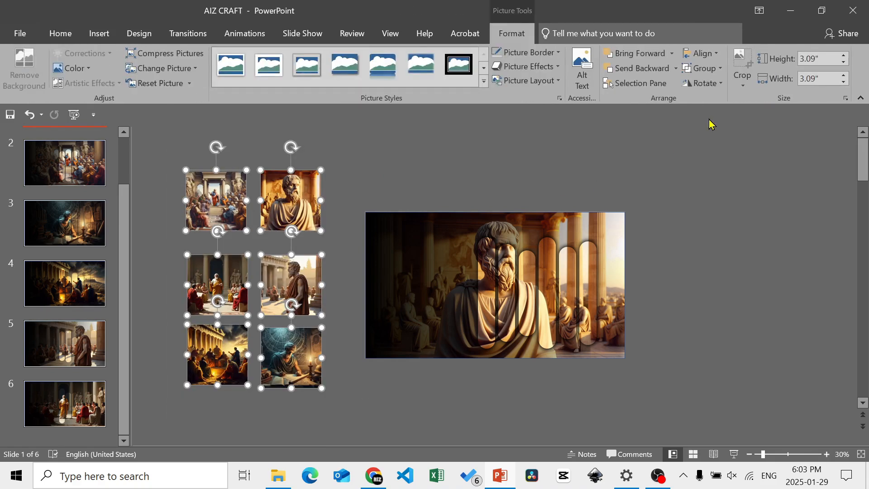
left_click(744, 90)
mouse_move(761, 116)
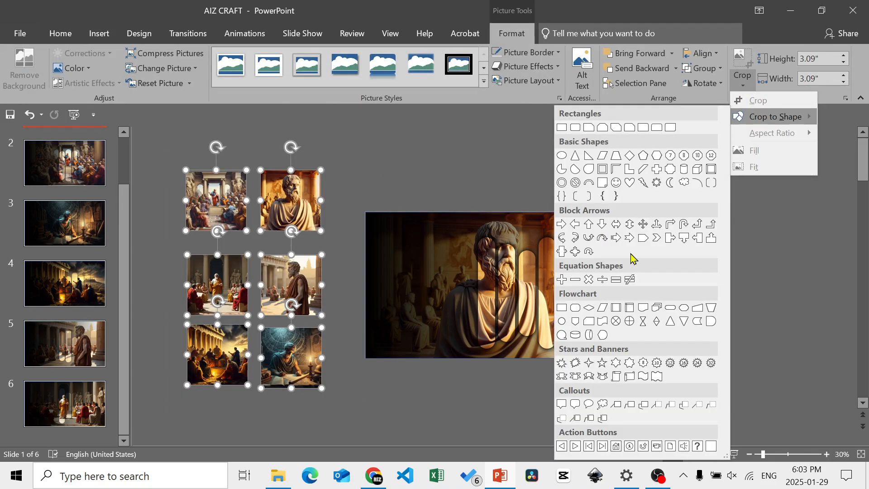
left_click(616, 376)
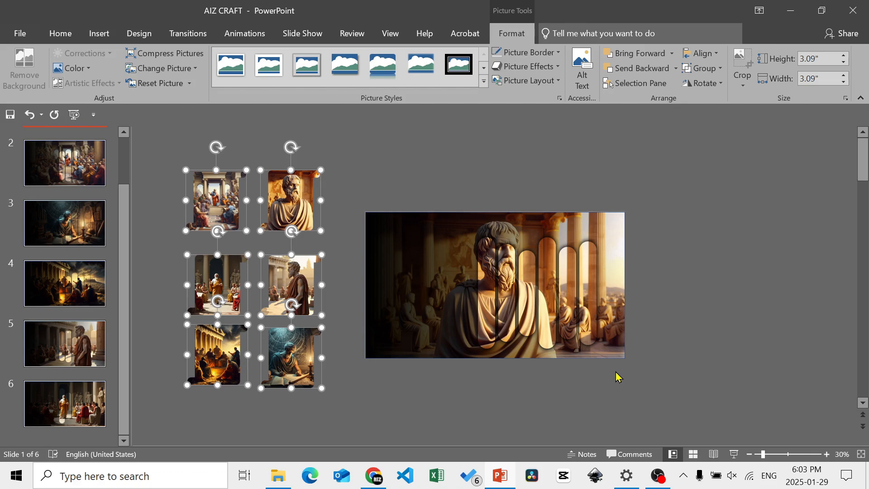
left_click(618, 377)
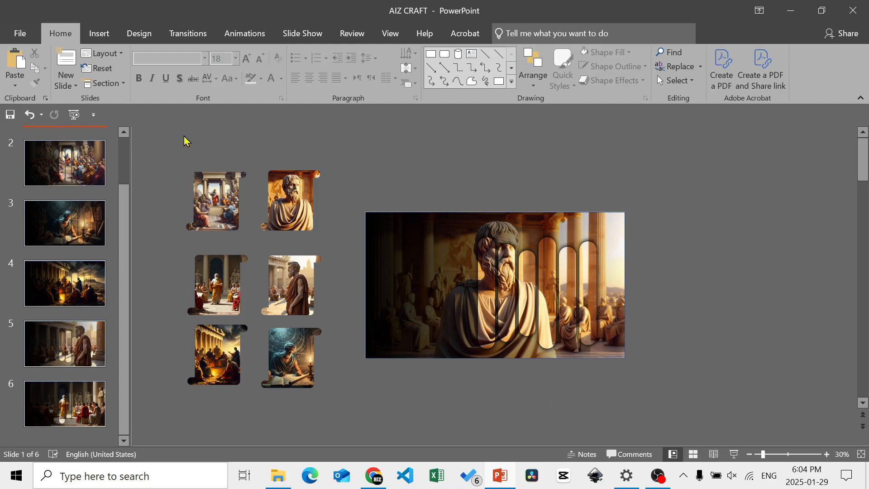
- Crop all six square pictures together to the diamond shape
left_click_drag(178, 149, 361, 433)
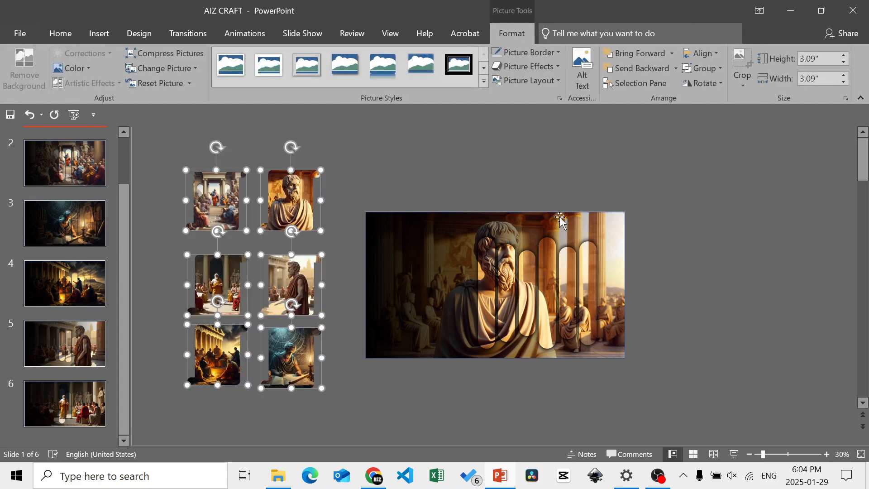
left_click(745, 91)
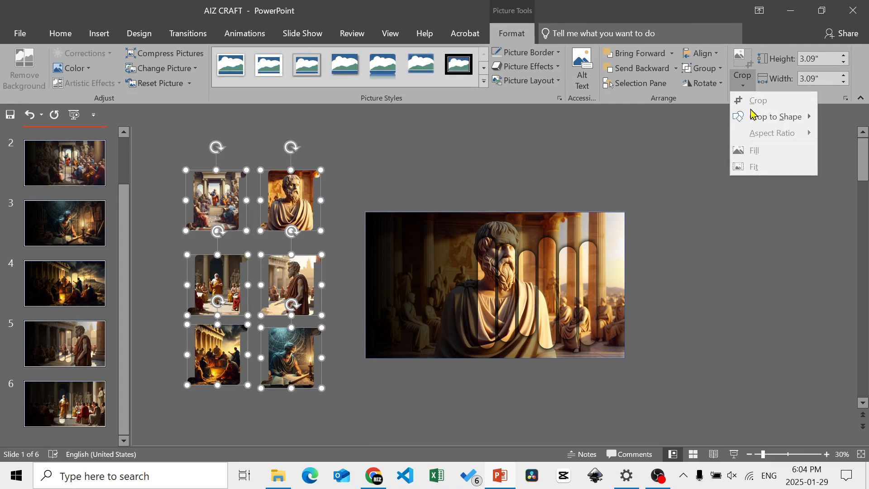
mouse_move(754, 117)
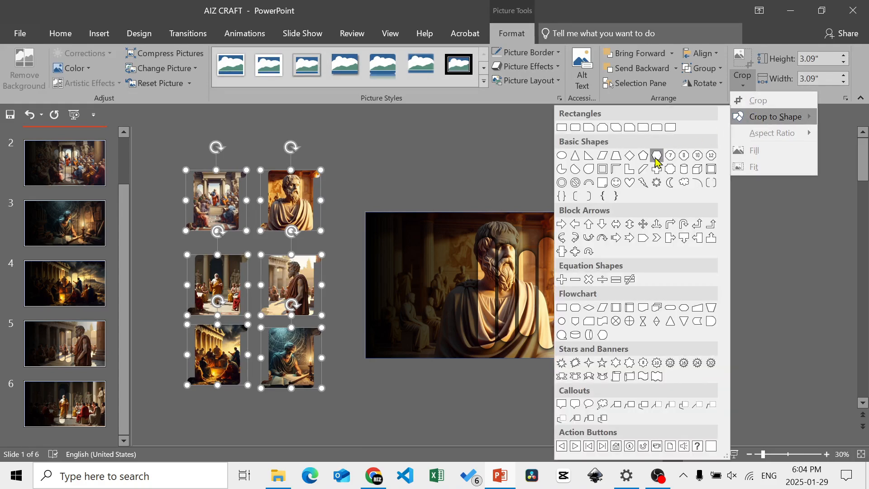
left_click(631, 156)
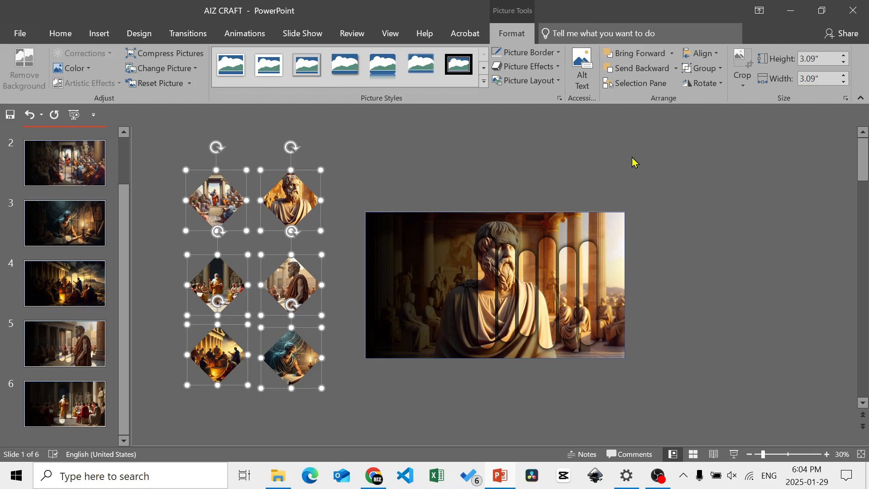
left_click(635, 162)
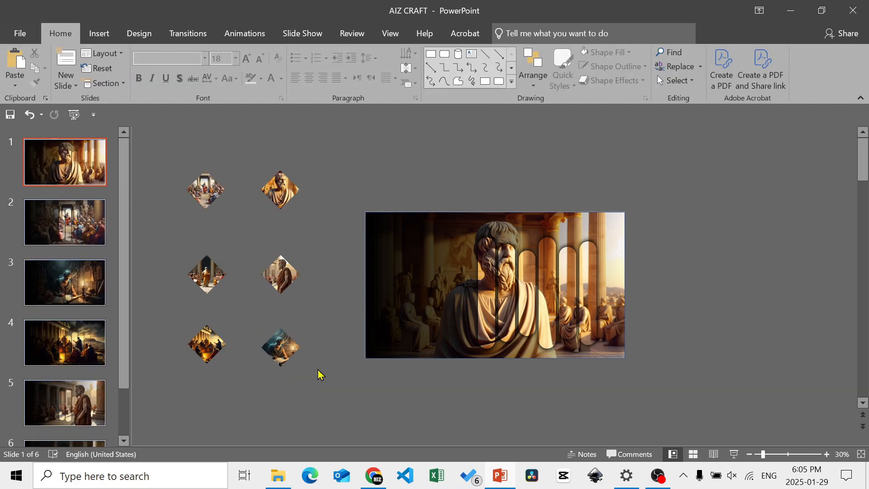
- Shrink the six diamond pictures together to 1" high and 1" wide
left_click_drag(317, 368, 180, 148)
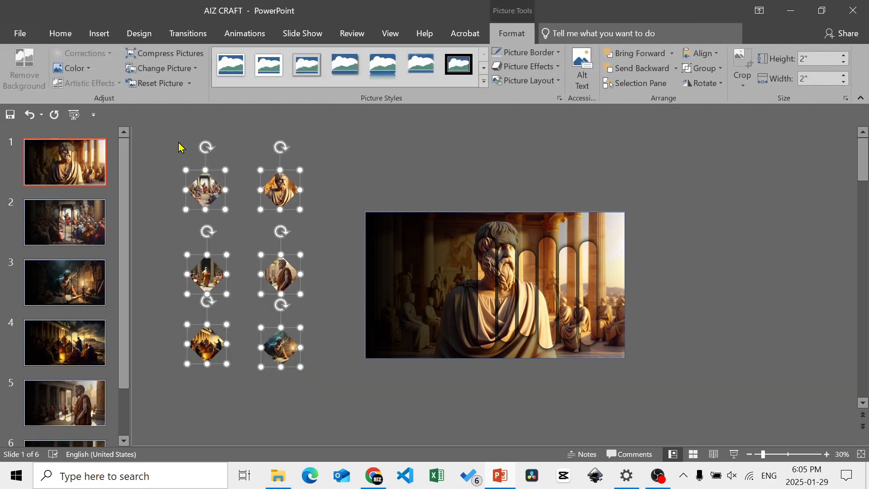
left_click(844, 65)
left_click(844, 66)
left_click(845, 65)
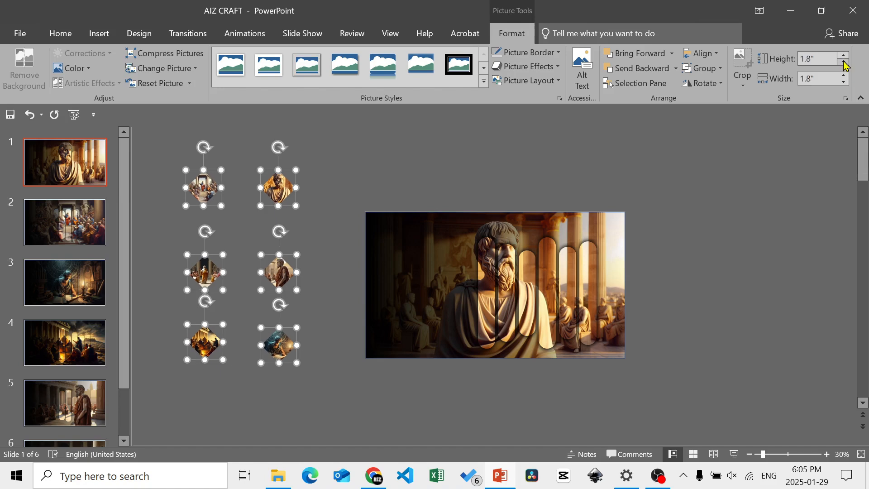
left_click(844, 66)
left_click(844, 65)
left_click(844, 65)
left_click(845, 65)
left_click(844, 65)
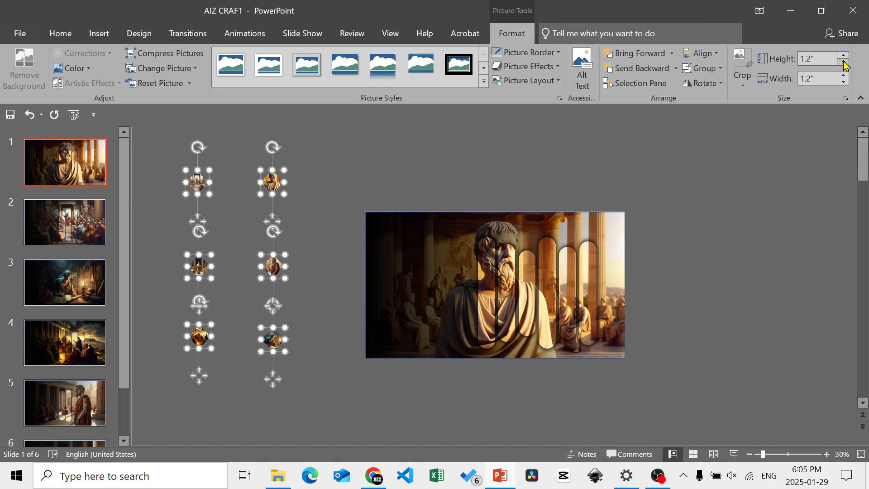
left_click(845, 65)
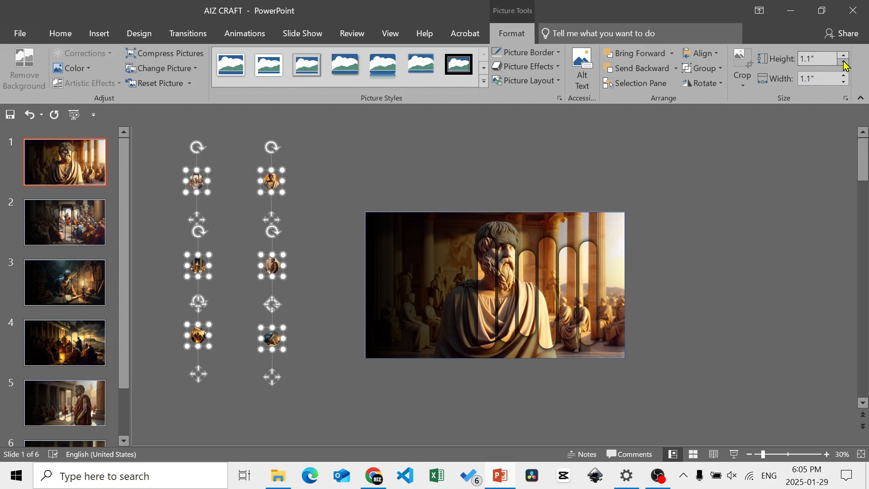
left_click(845, 66)
left_click(496, 177)
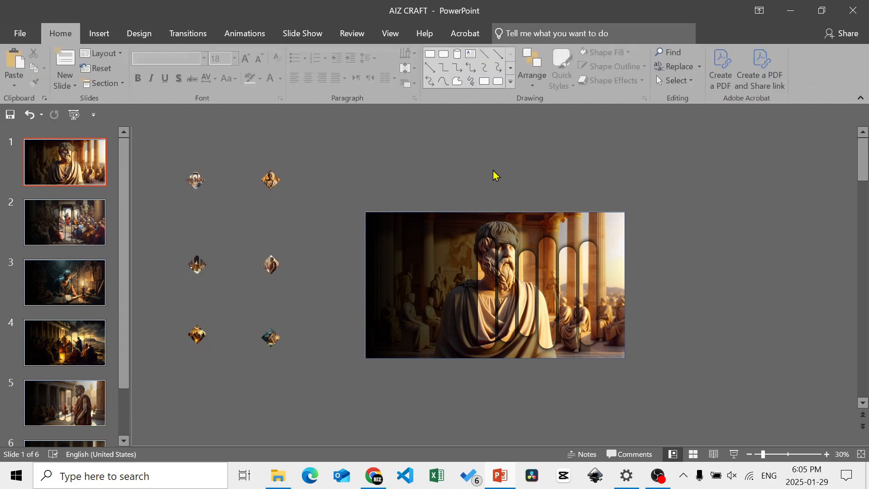
- Stack the diamonds along slide 1's left edge in the order bust, crowded hall, scholar, campfire, standing statue, robed speaker
left_click(826, 454)
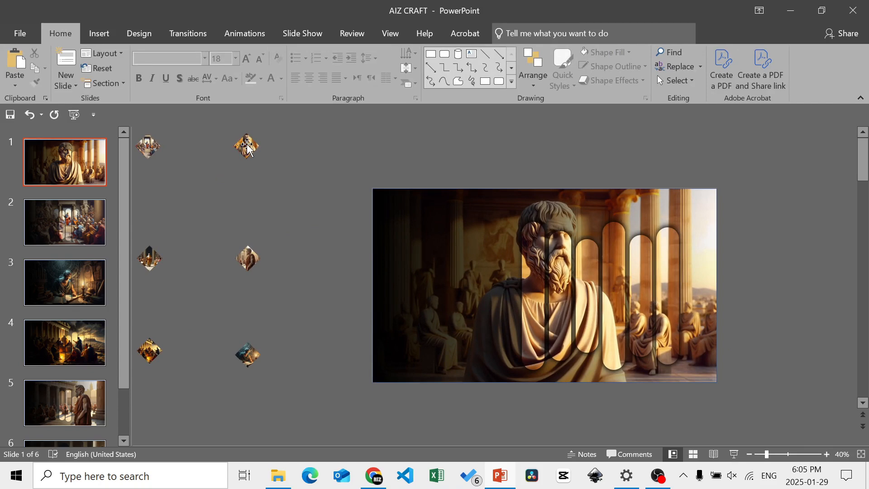
left_click_drag(249, 145, 397, 209)
left_click_drag(149, 145, 398, 258)
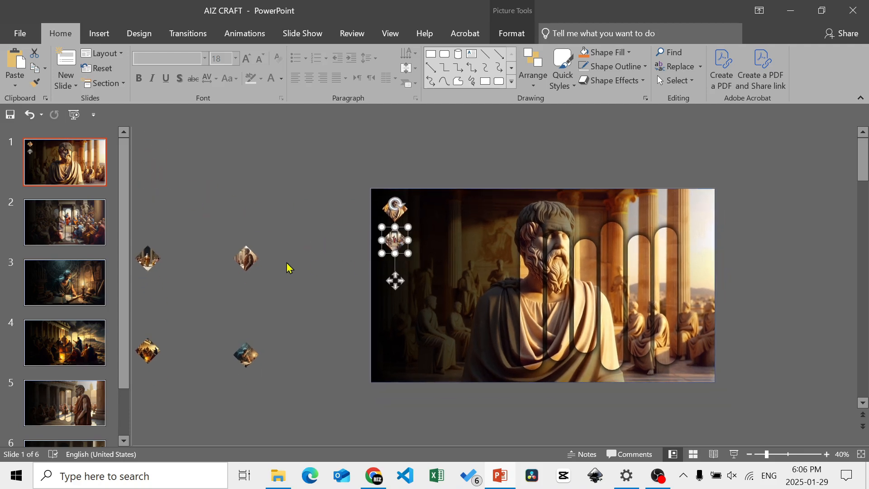
left_click_drag(246, 355, 395, 273)
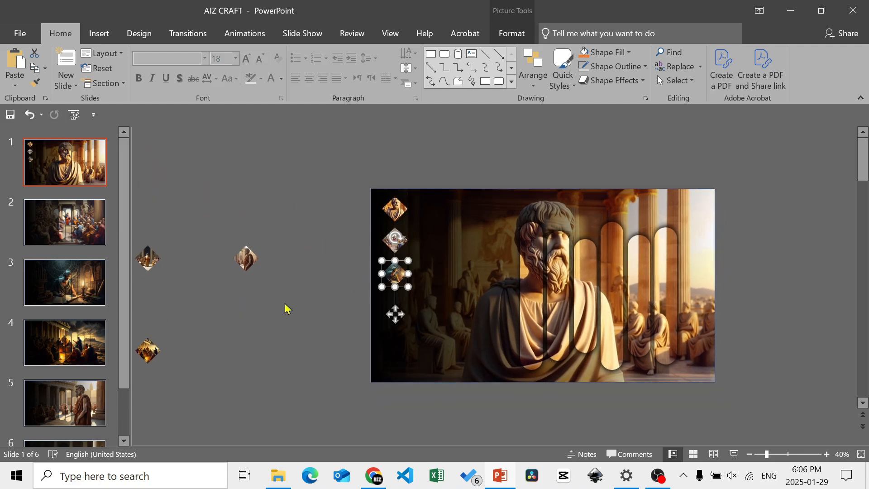
left_click_drag(148, 350, 400, 305)
left_click_drag(245, 258, 394, 335)
left_click(147, 259)
left_click_drag(144, 259, 400, 364)
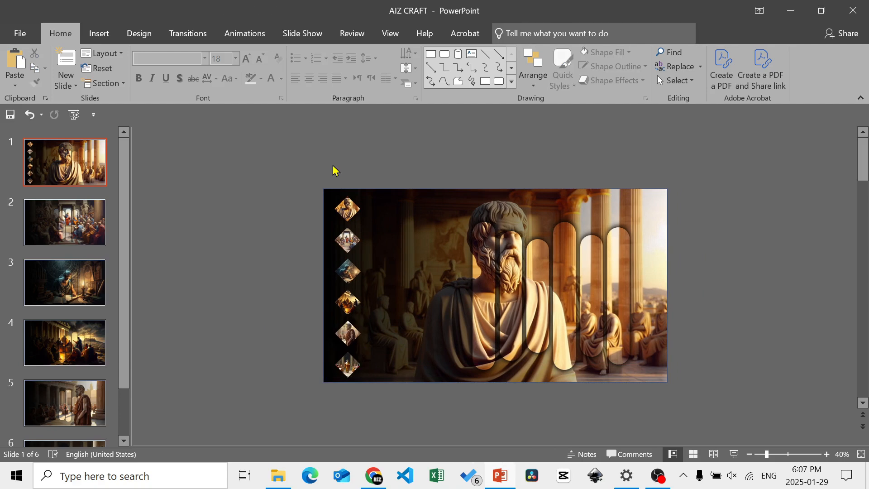
- Show the guides and move the whole diamond column so the bust diamond is centred on the horizontal guide, slightly nearer the slide's left edge
left_click_drag(333, 169, 371, 393)
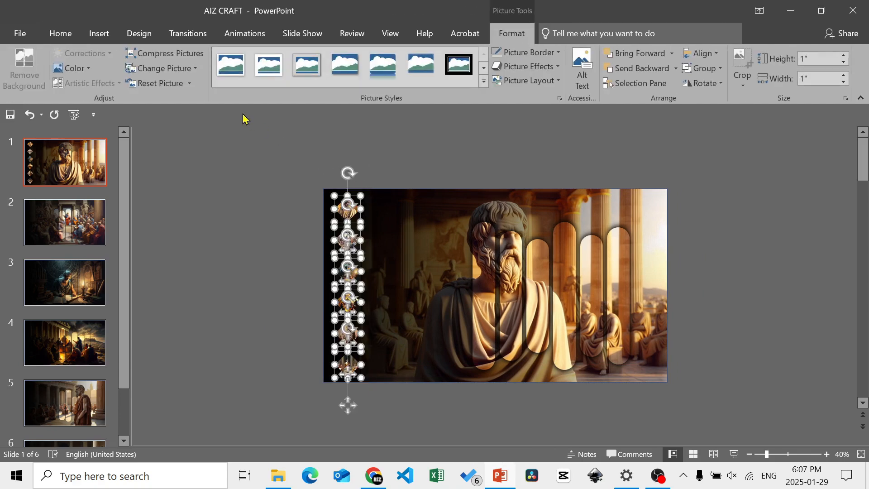
left_click(384, 36)
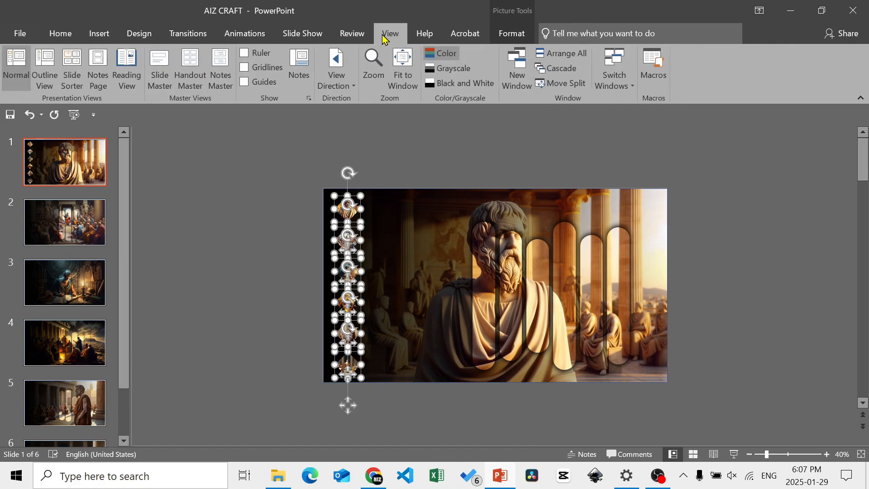
left_click(244, 84)
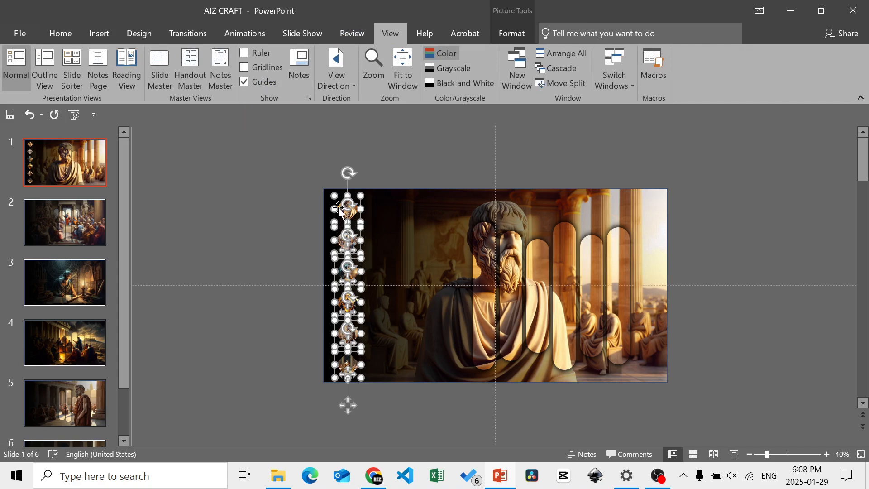
left_click_drag(338, 208, 338, 281)
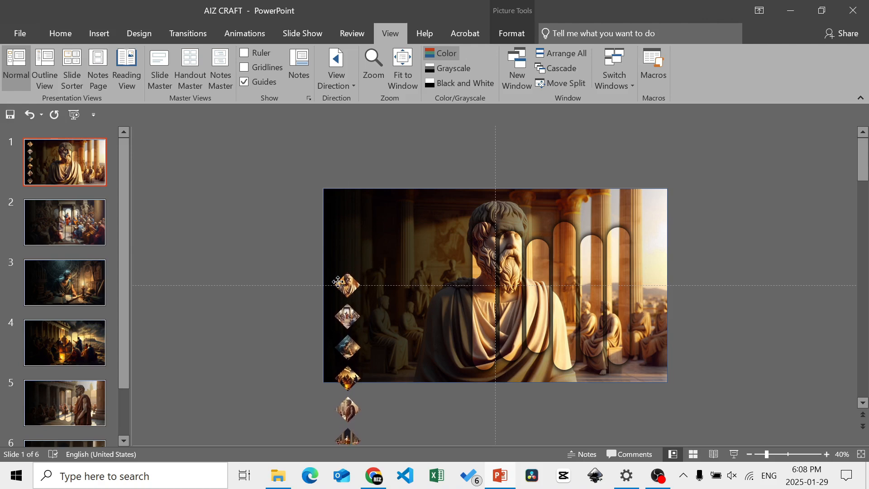
left_click_drag(335, 283, 331, 286)
- Copy the diamond column from slide 1 and paste it onto slides 2, 3 and 4
scroll(331, 286, "down", 2)
key("ctrl+c")
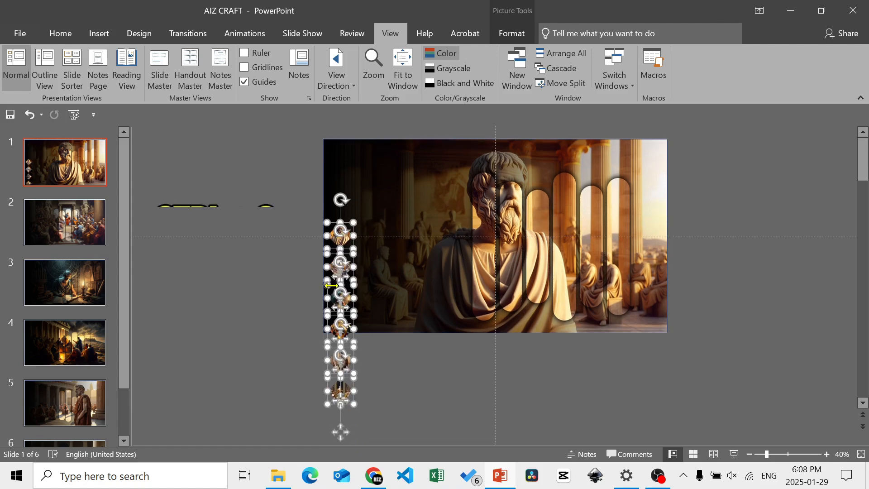
left_click(92, 224)
key("ctrl+v")
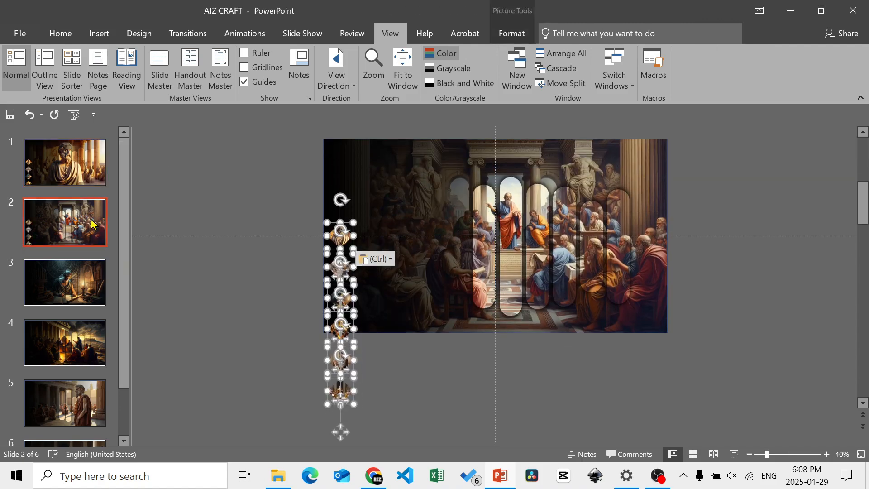
left_click(73, 272)
key("ctrl+v")
left_click(64, 345)
key("ctrl+v")
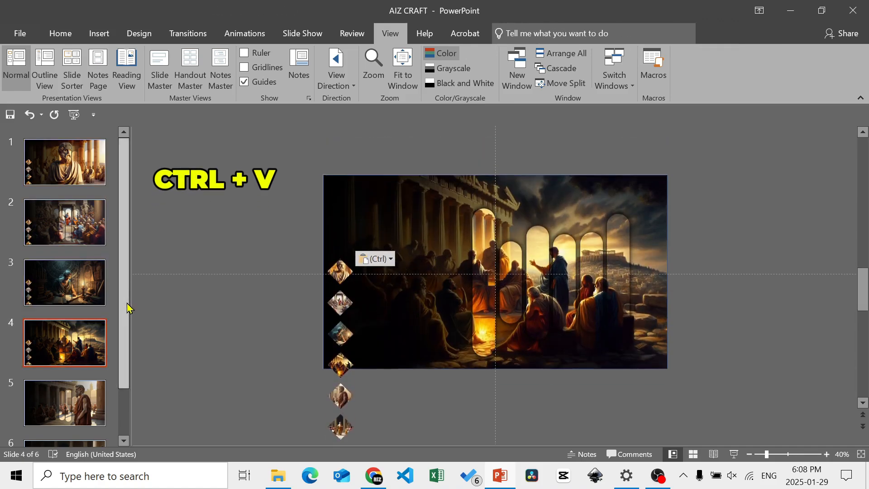
- Paste the copied diamond column onto slides 5 and 6
scroll(68, 317, "down", 1)
left_click(63, 344)
key("ctrl+v")
left_click(57, 420)
key("ctrl+v")
- Enlarge slide 1's bust diamond to 2.5" high and wide and centre it vertically on the horizontal guide
scroll(68, 295, "up", 2)
left_click(101, 181)
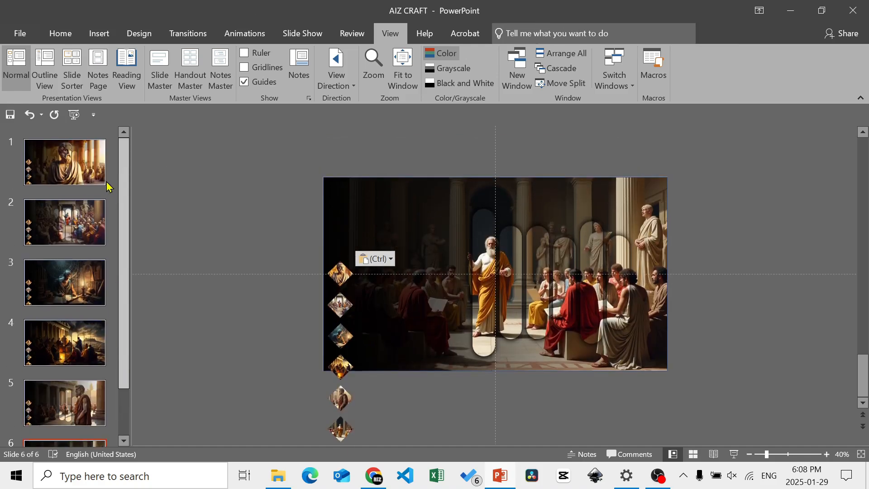
left_click(341, 271)
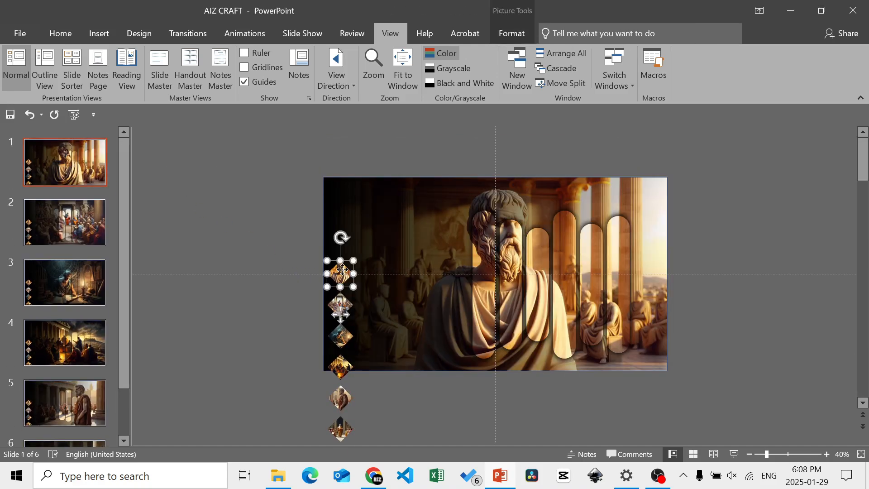
left_click(509, 36)
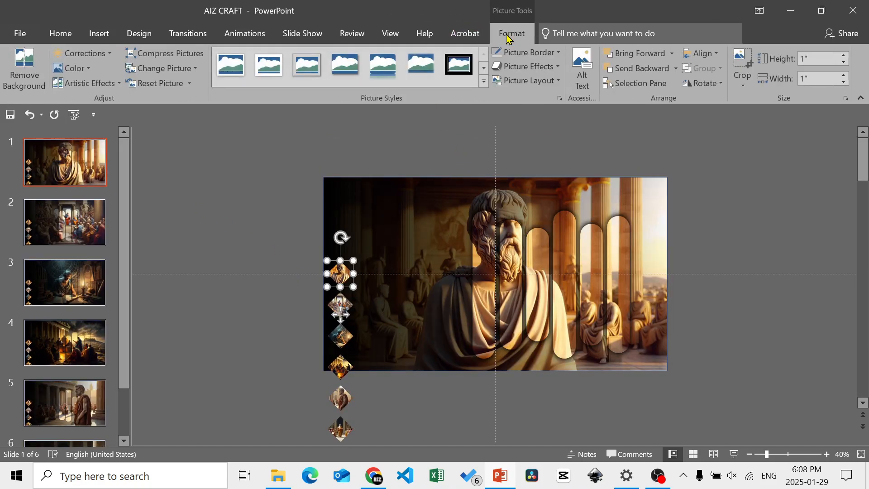
left_click(844, 56)
left_click(844, 56)
left_click(844, 56)
left_click(844, 56)
left_click(844, 56)
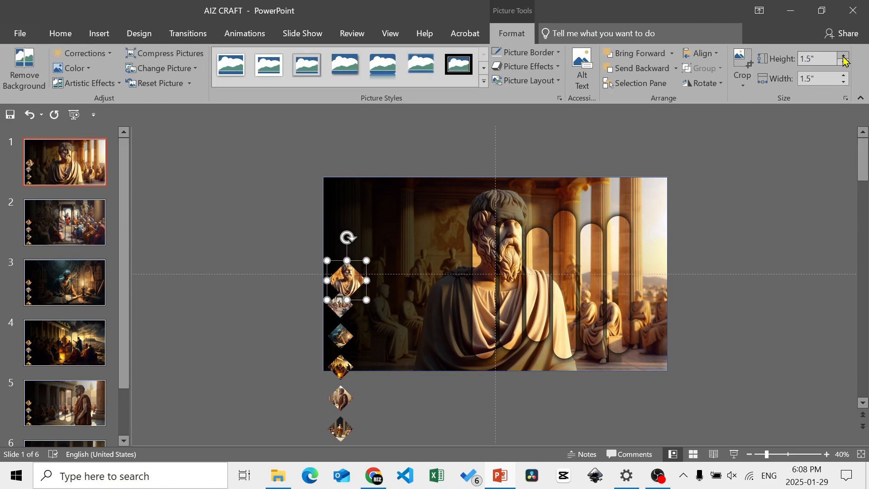
left_click(844, 56)
left_click(844, 56)
left_click(844, 56)
left_click(844, 56)
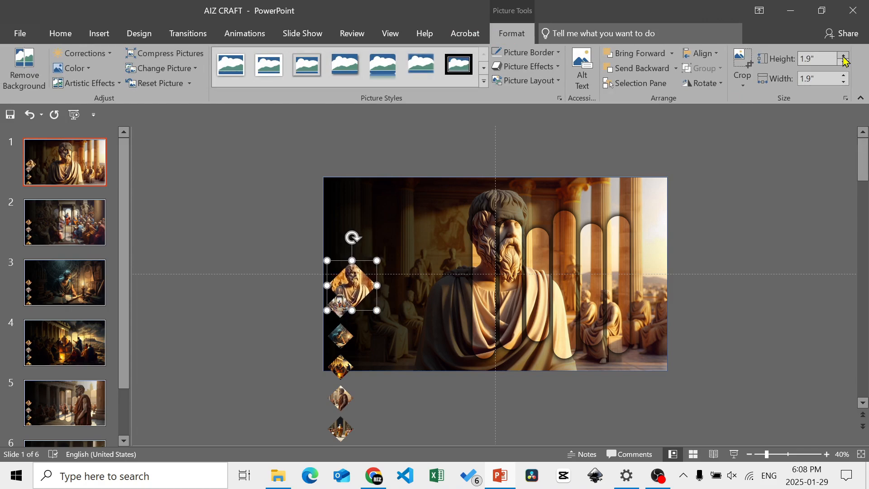
left_click(844, 56)
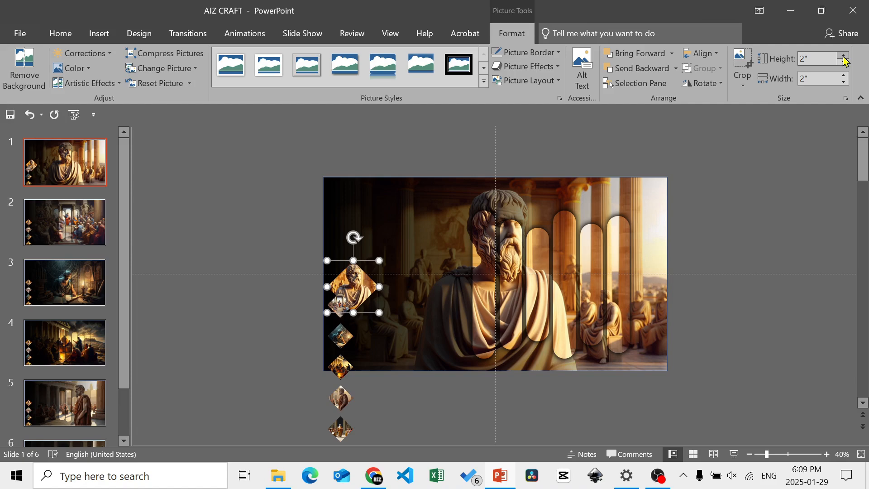
left_click(844, 56)
left_click(844, 56)
left_click(844, 56)
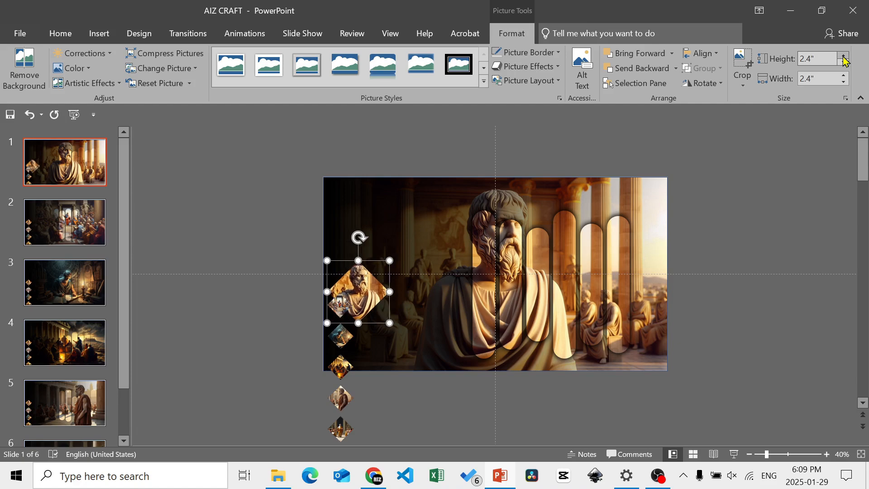
left_click(844, 56)
left_click(844, 56)
left_click_drag(371, 292, 370, 273)
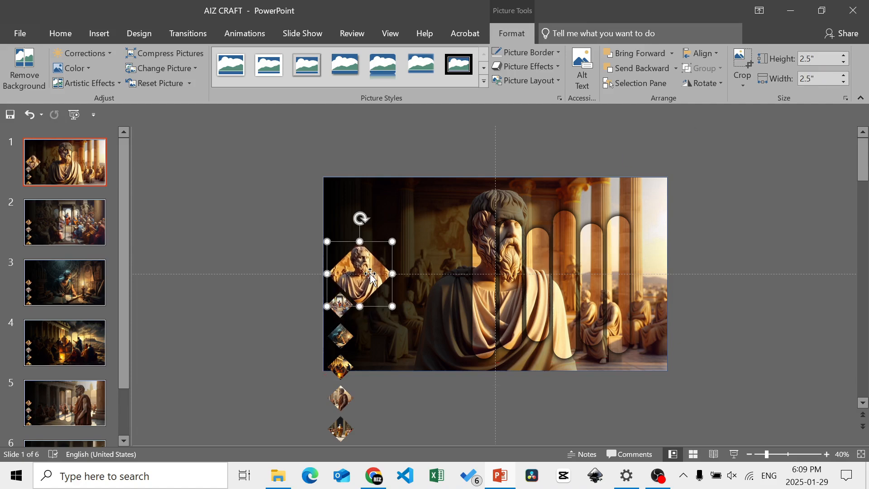
- Move slide 1's five small diamonds together so they line up centred directly beneath the large bust diamond
left_click(301, 303)
scroll(300, 303, "down", 1)
left_click_drag(379, 311, 389, 329)
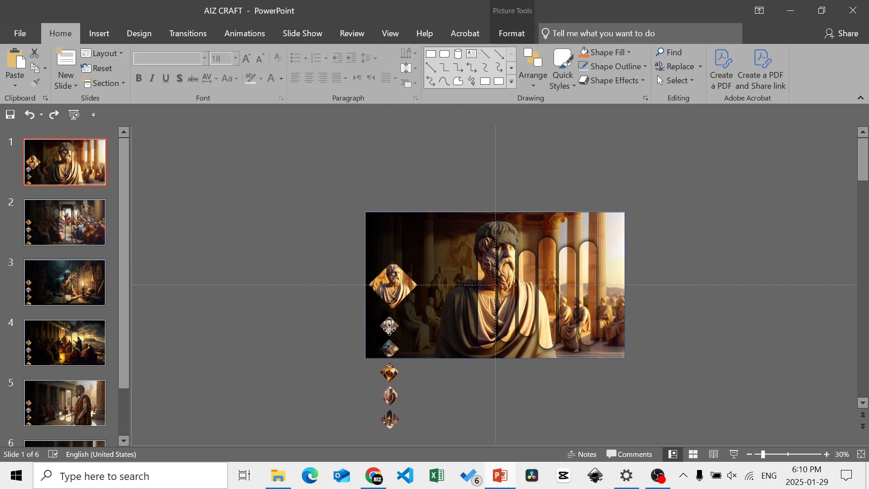
left_click_drag(389, 329, 392, 323)
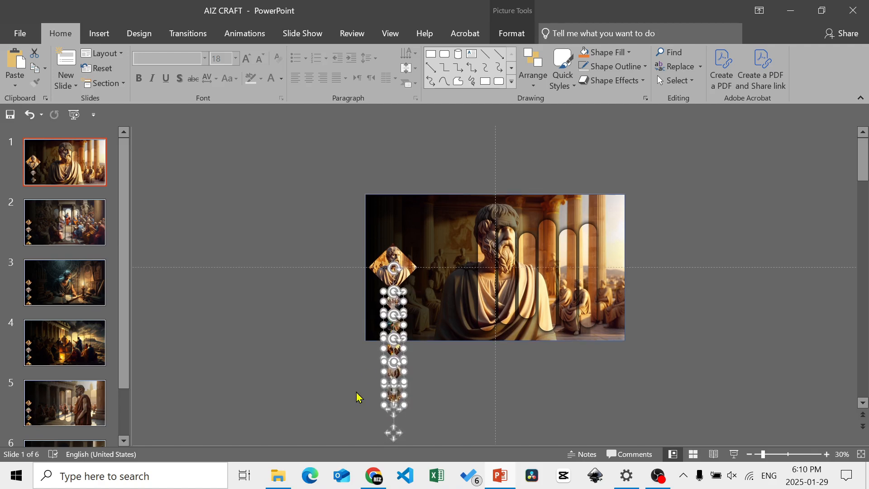
- Distribute all six diamonds on slide 1 vertically so their spacing is even
left_click_drag(448, 435, 335, 245)
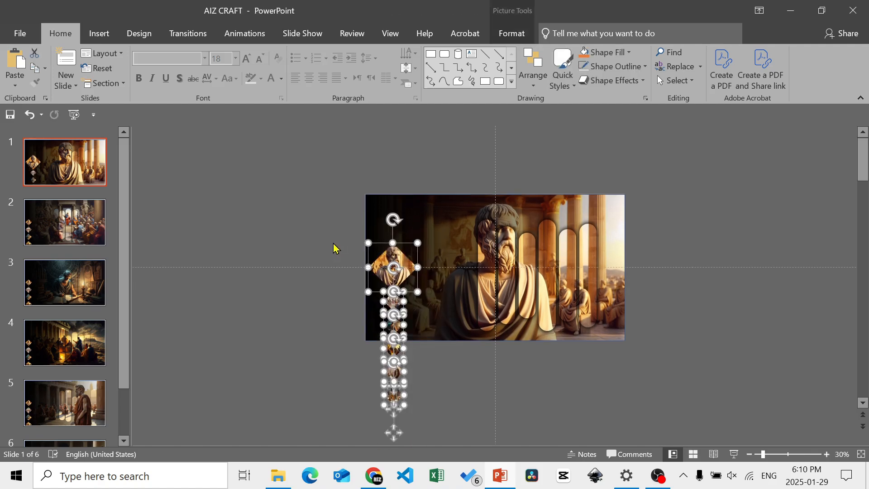
left_click(511, 34)
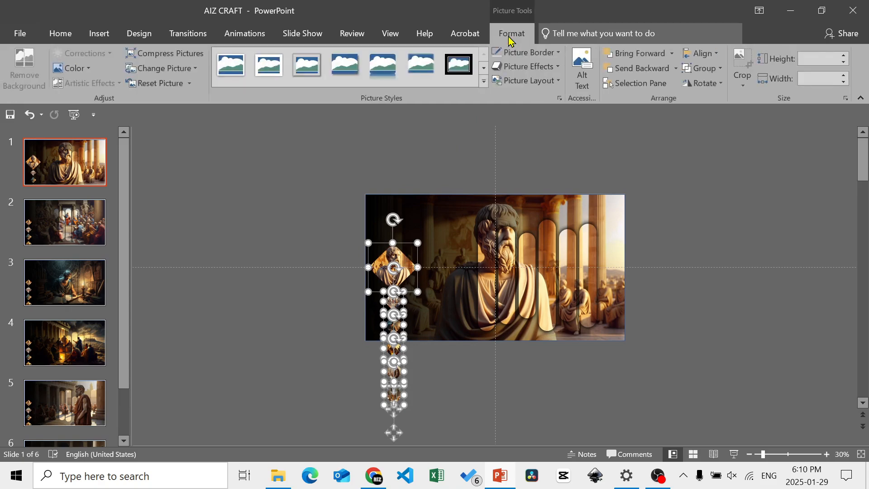
left_click(705, 54)
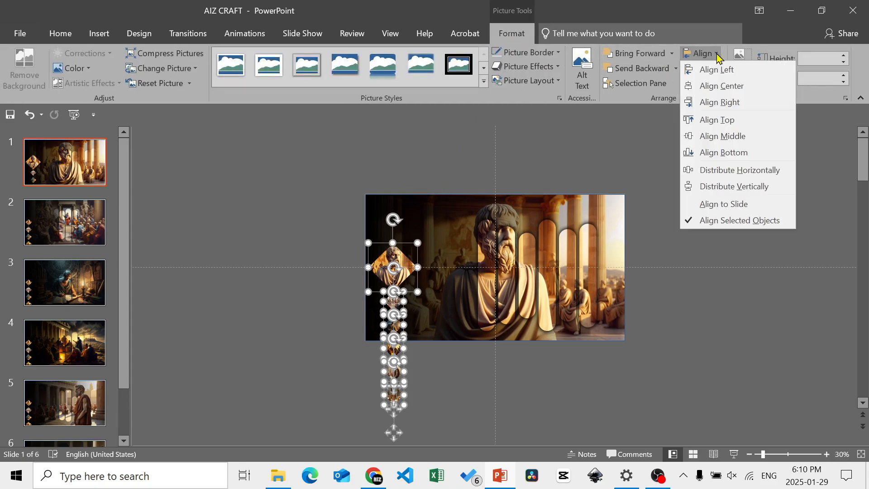
left_click(758, 190)
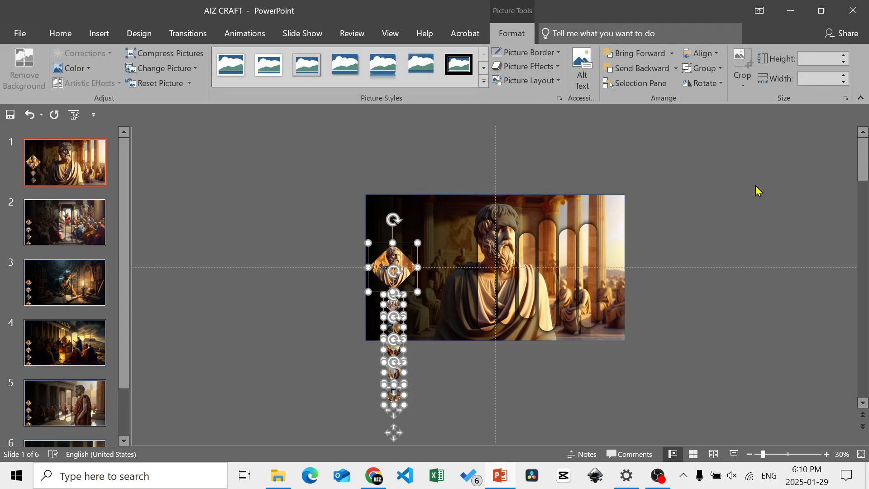
left_click(594, 161)
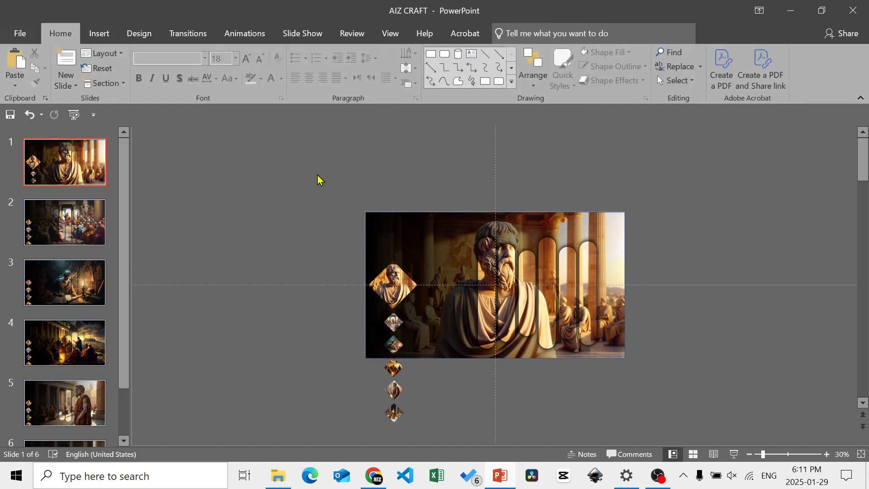
- Enlarge the crowded-hall diamond on slide 2 to 2.5" high and wide
left_click(72, 224)
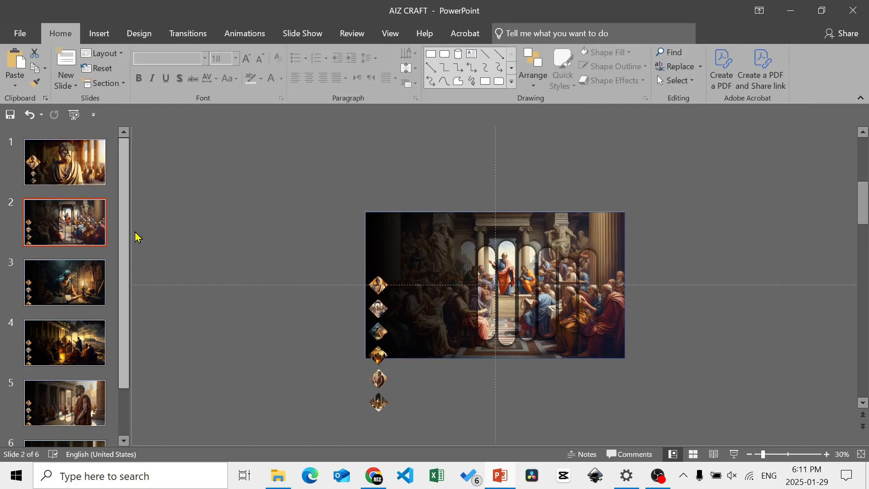
left_click(380, 312)
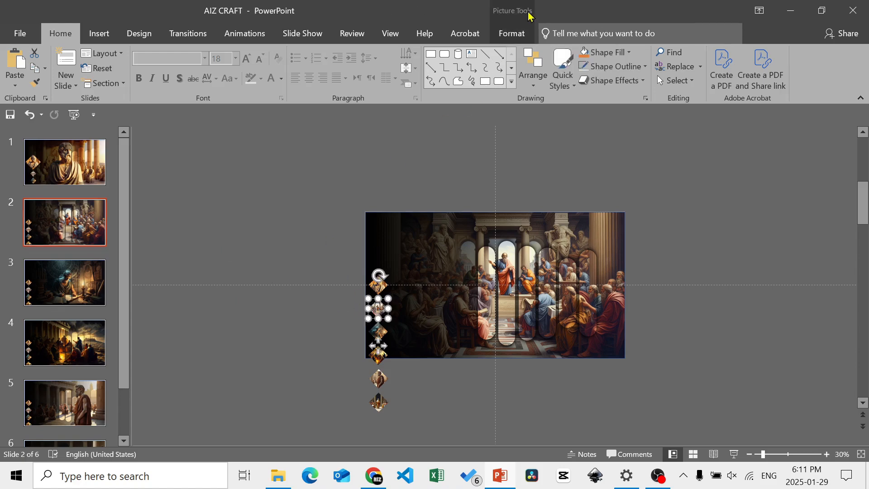
left_click(514, 33)
left_click(844, 56)
left_click(844, 57)
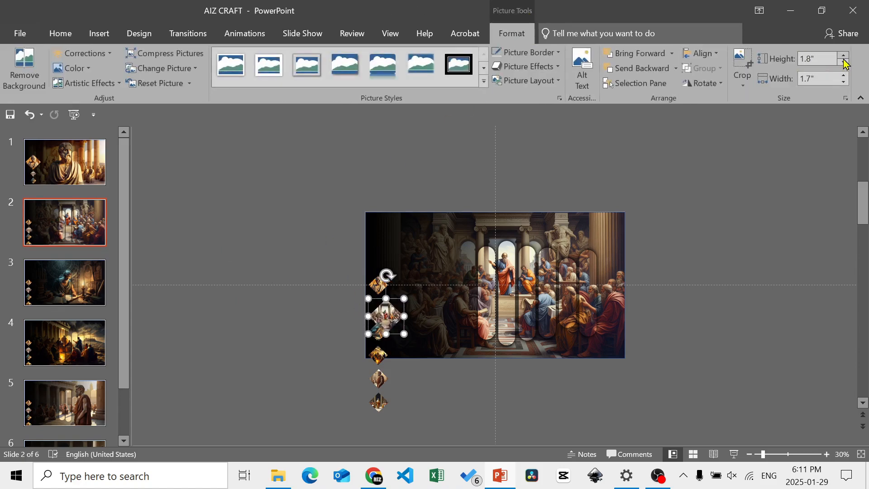
left_click(844, 56)
left_click(844, 56)
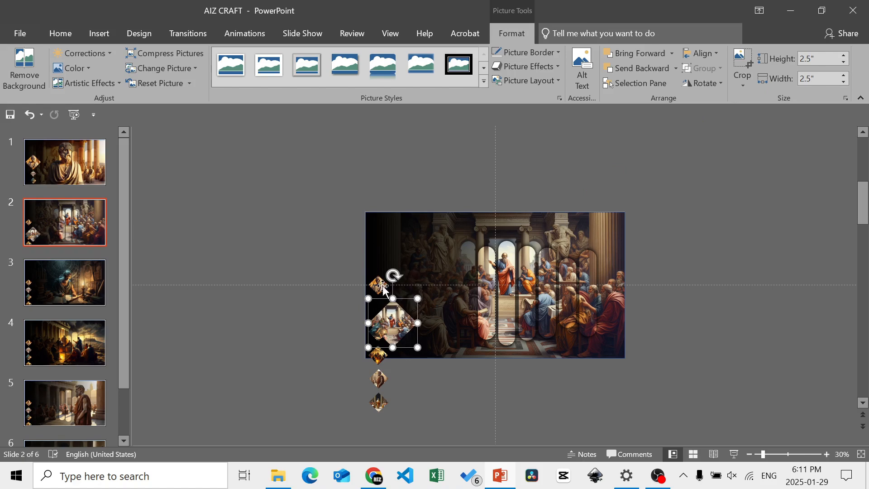
- Move slide 2's small bust diamond up near the slide's top edge, centred above the large crowded-hall diamond
left_click_drag(383, 286, 396, 274)
key("ctrl+z")
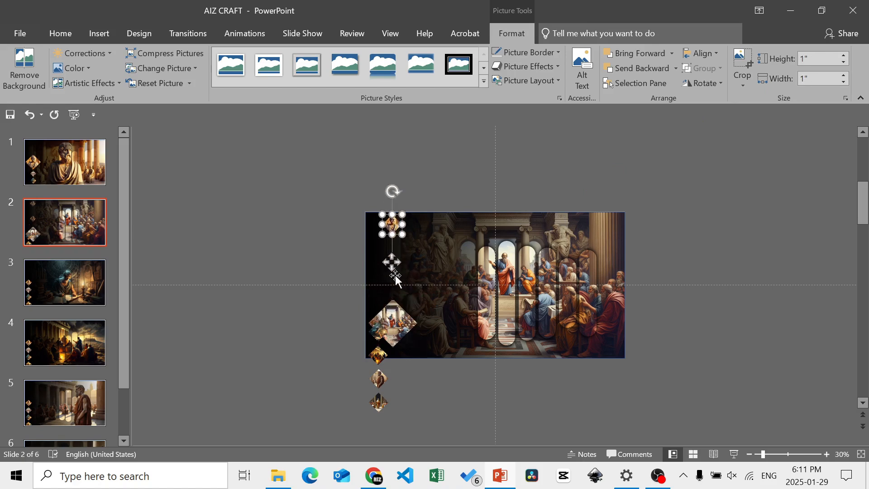
key("Down")
key("Down")
key("Down")
key("Down")
key("Down")
key("Down")
key("Down")
key("Down")
key("Down")
key("Down")
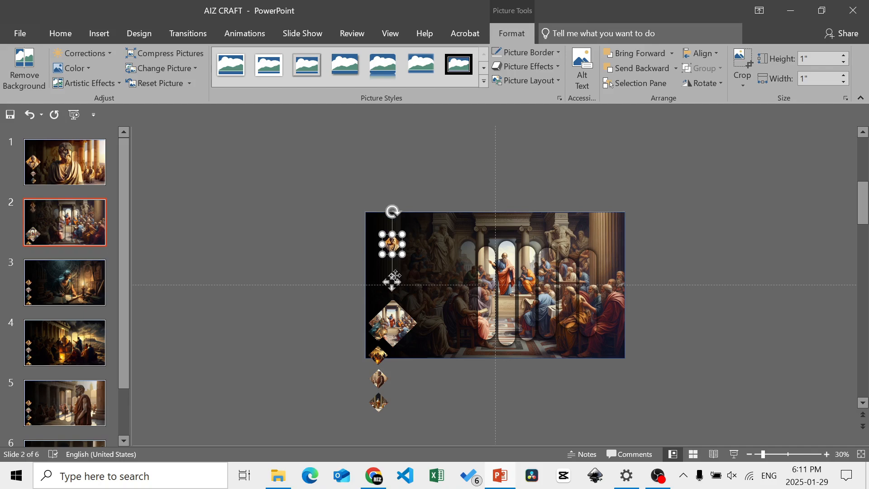
key("Up")
key("Up")
key("Up")
key("Up")
key("Up")
key("Up")
- Move slide 2's large crowded-hall diamond up until it is centred on the horizontal guide
left_click(396, 317)
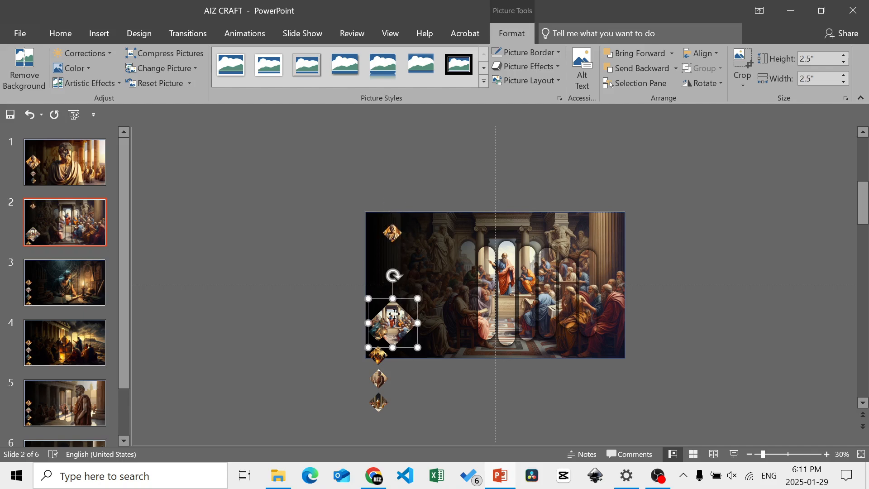
key("Up")
key("Up")
key("Up")
key("Up")
key("Up")
key("Up")
key("Up")
key("Up")
key("Up")
key("Up")
key("Up")
key("Up")
key("Up")
key("Up")
key("Up")
key("Up")
key("Up")
key("Up")
key("Up")
key("Up")
key("Up")
key("Up")
key("Up")
key("Up")
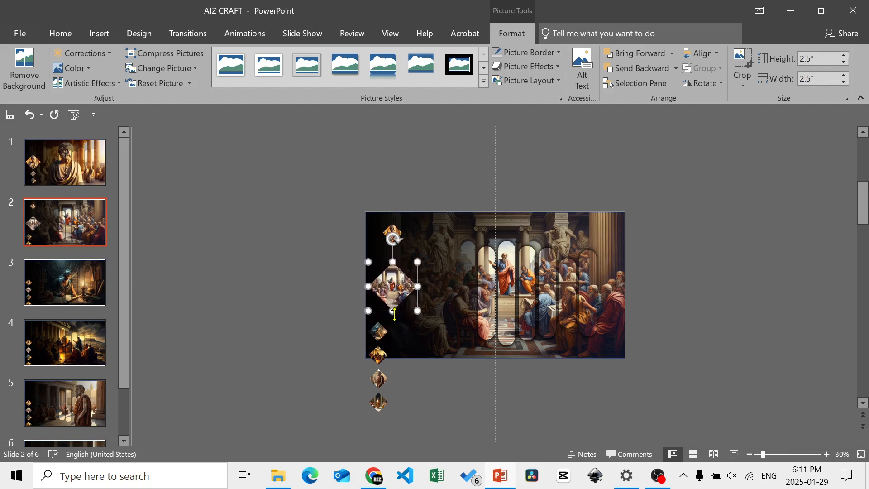
left_click(334, 323)
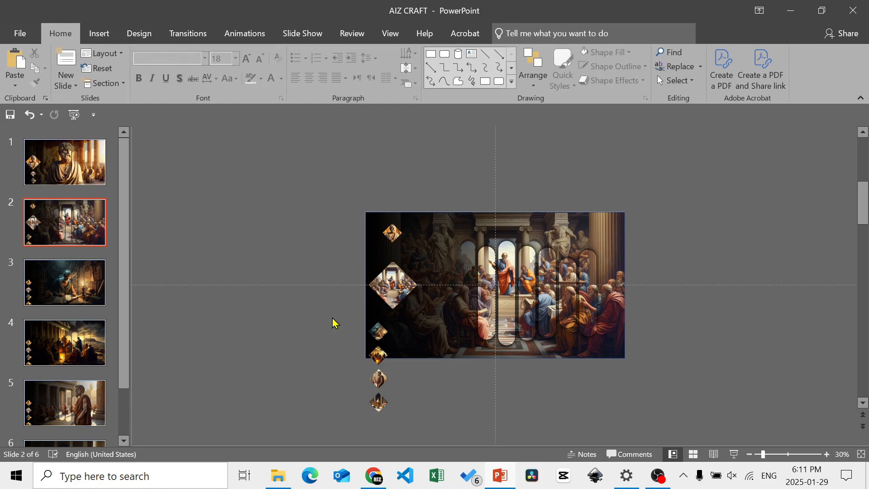
- Shift slide 2's four lower small diamonds together so they line up centred beneath the large crowded-hall diamond
left_click_drag(354, 423, 413, 319)
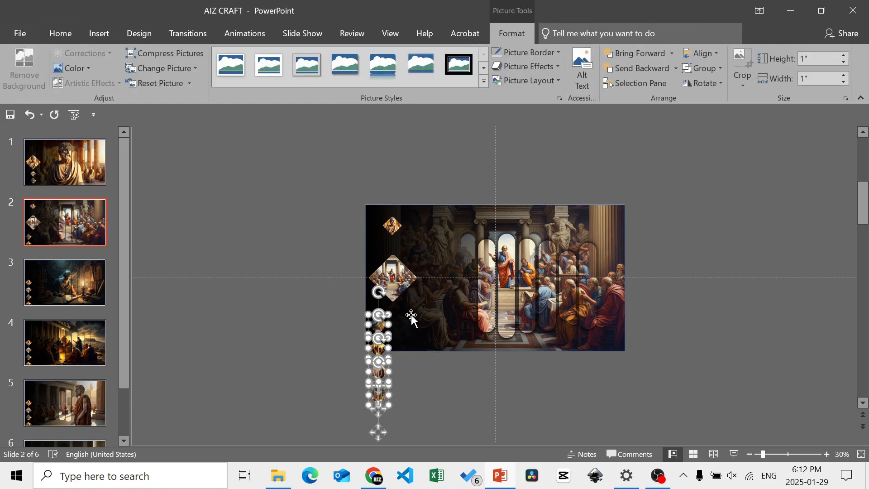
key("Left")
key("Left")
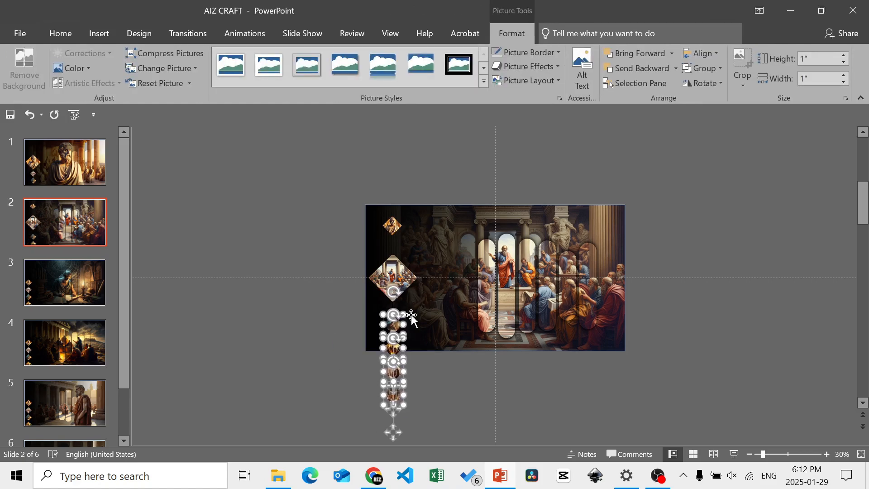